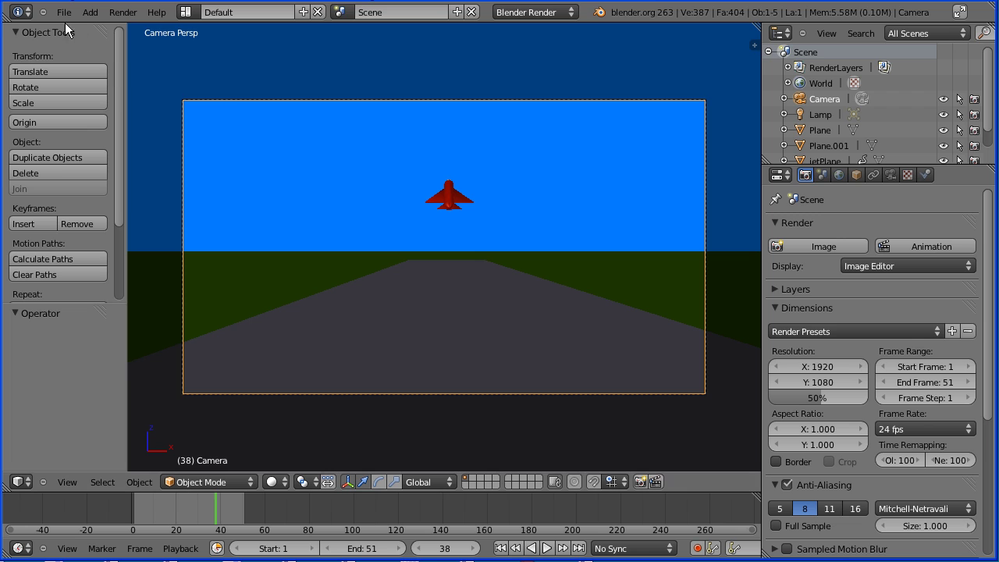
Reload the start-up file and open the recent file containing the jet plane model.
click(64, 13)
click(69, 29)
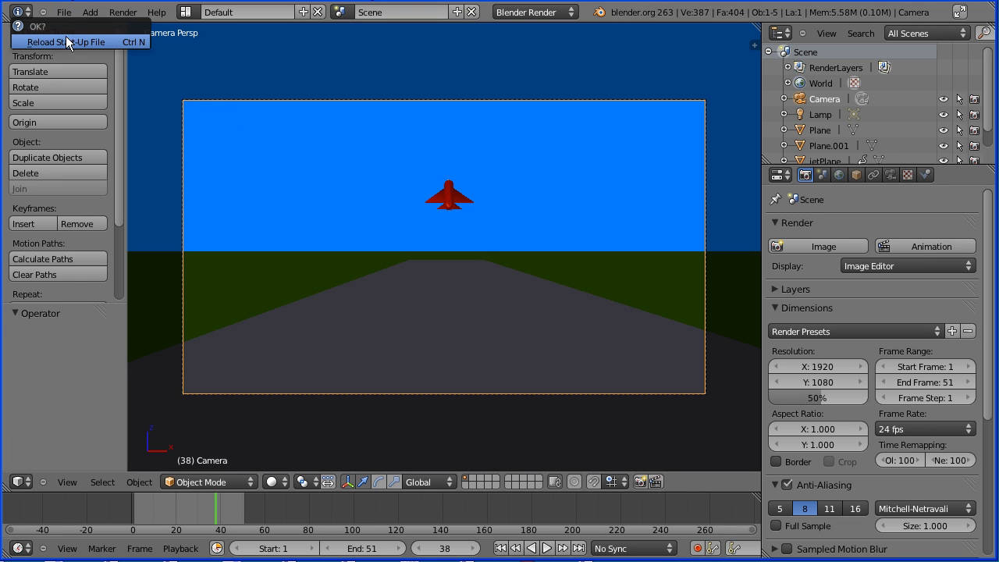
click(66, 42)
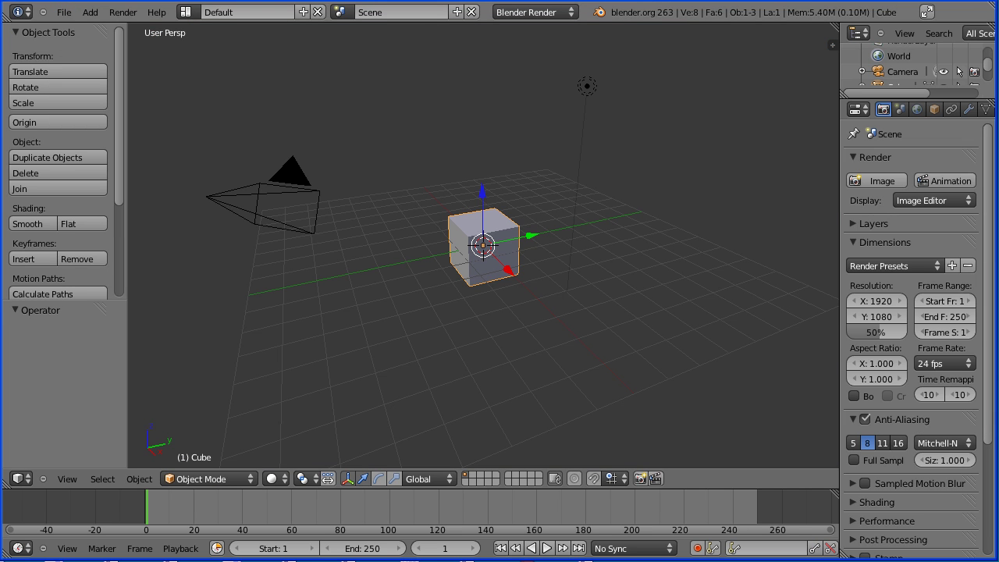
click(66, 13)
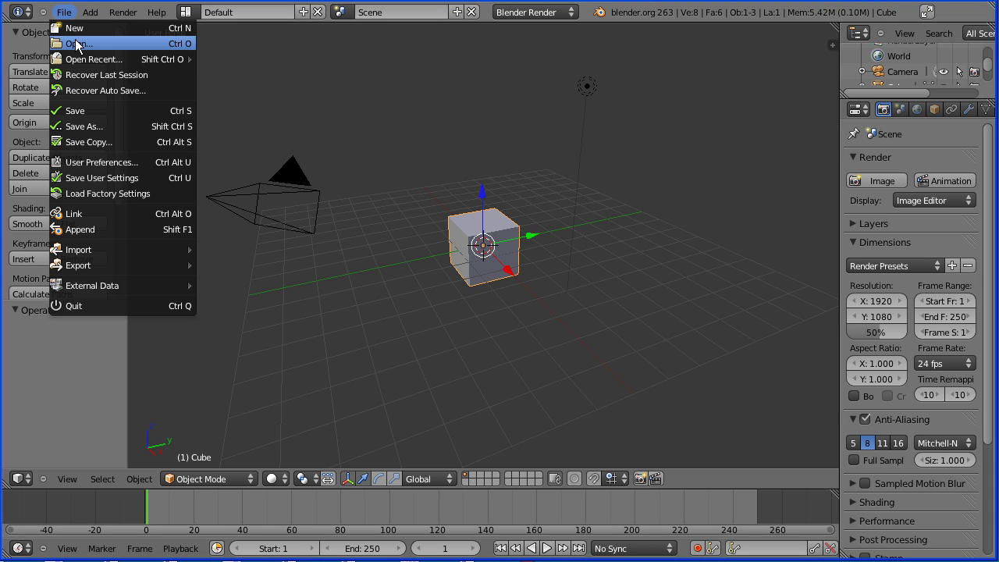
mouse_move(96, 61)
click(274, 61)
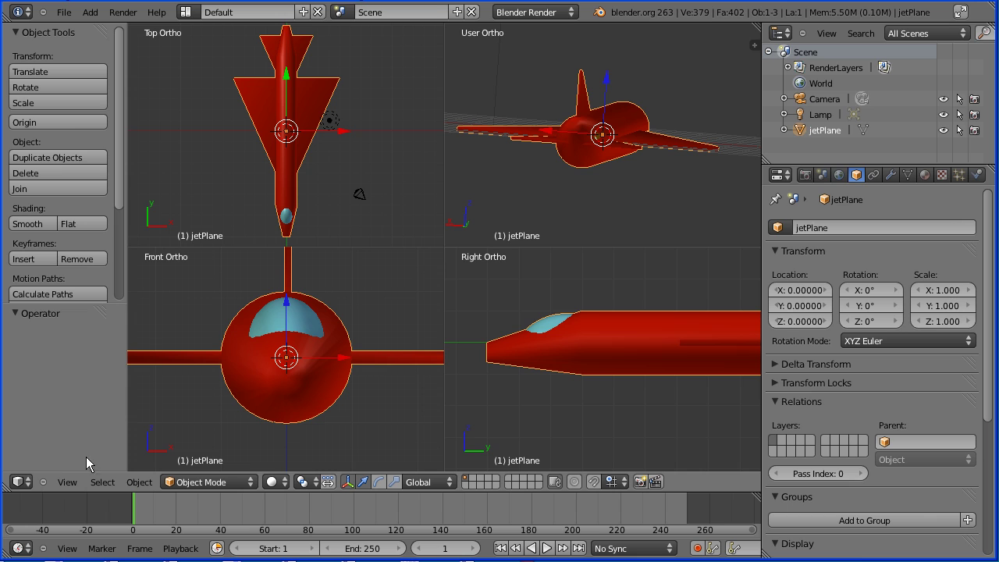
Turn off the quad view and show the whole jet plane in the right orthographic view.
click(69, 482)
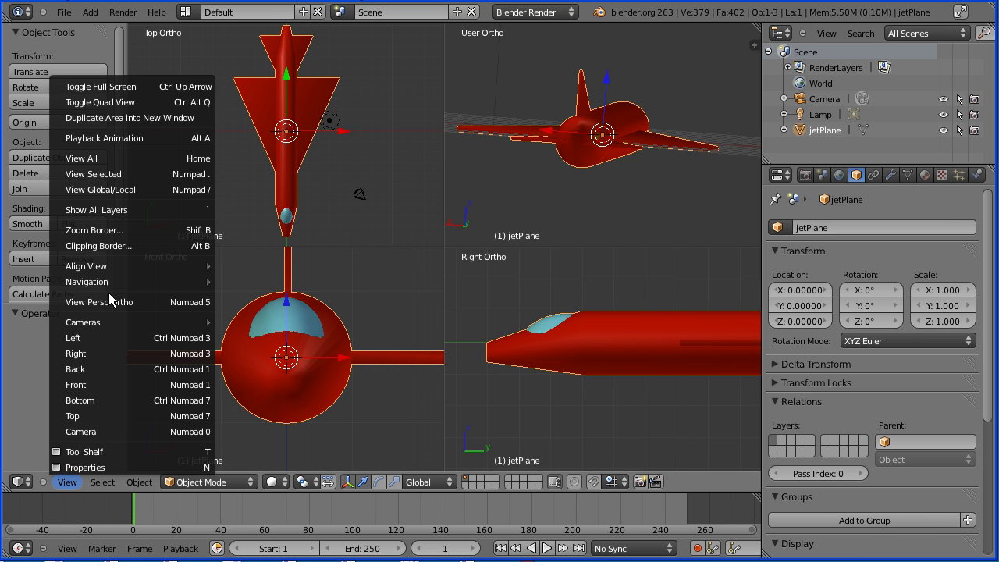
click(175, 108)
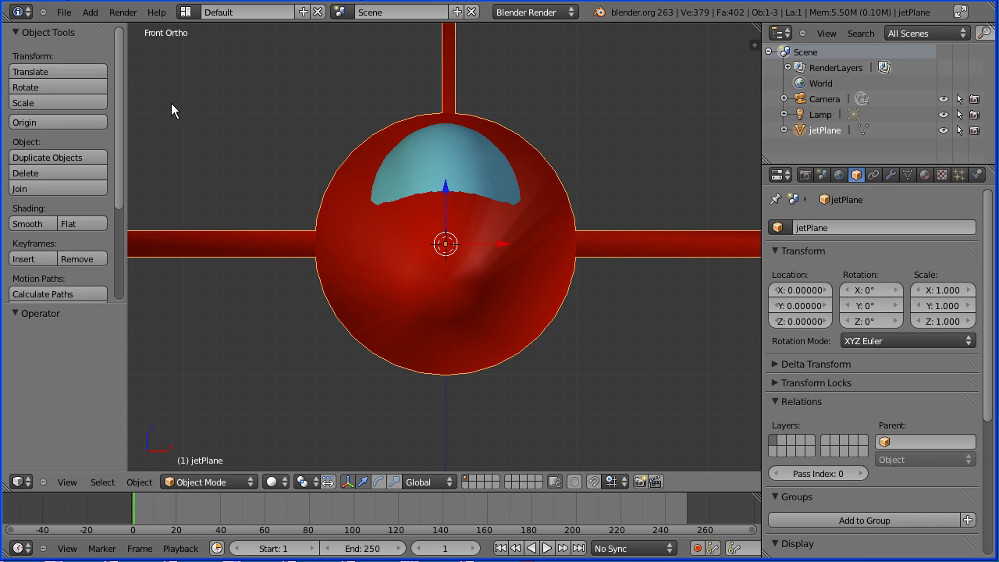
click(73, 484)
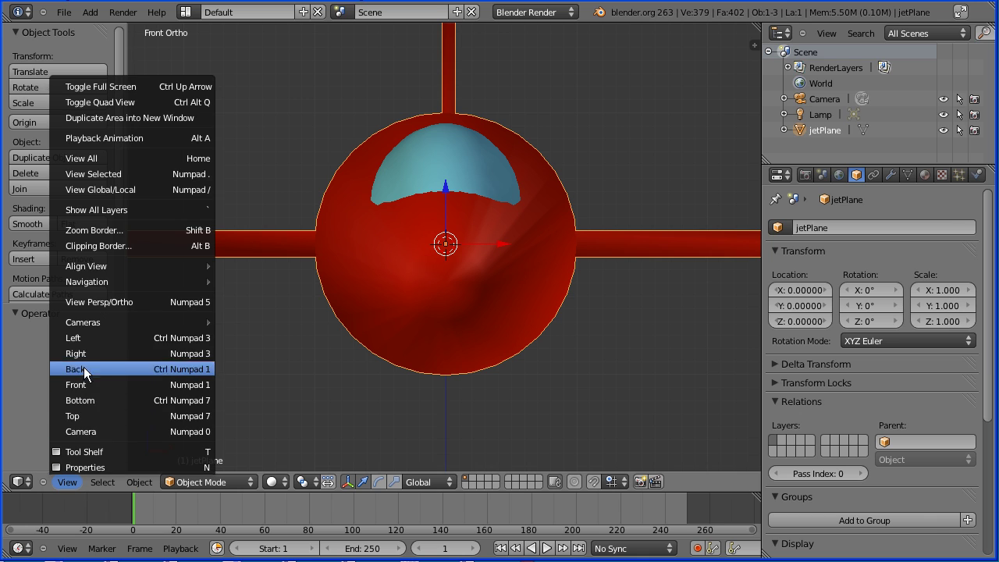
click(130, 355)
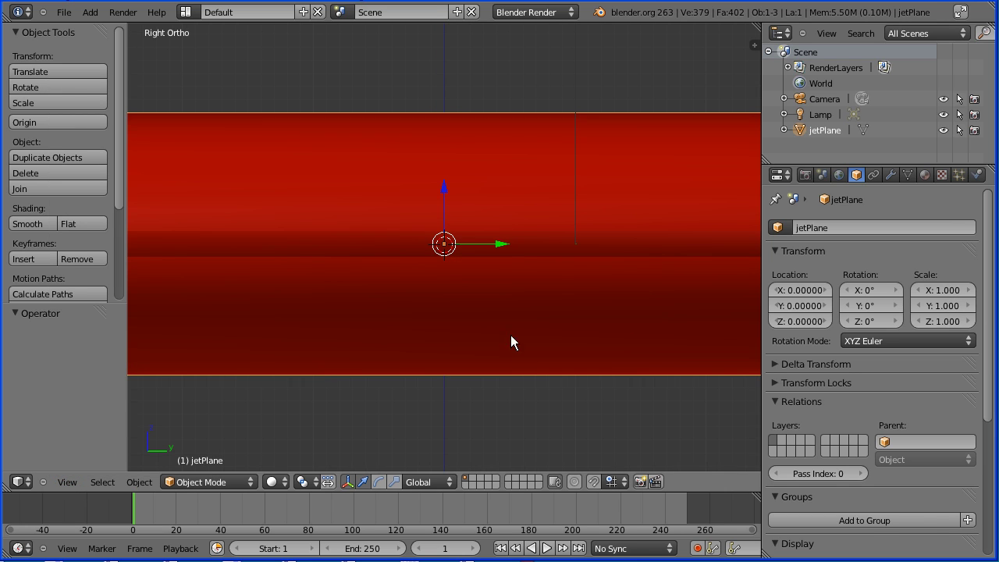
scroll(507, 327, down, 7)
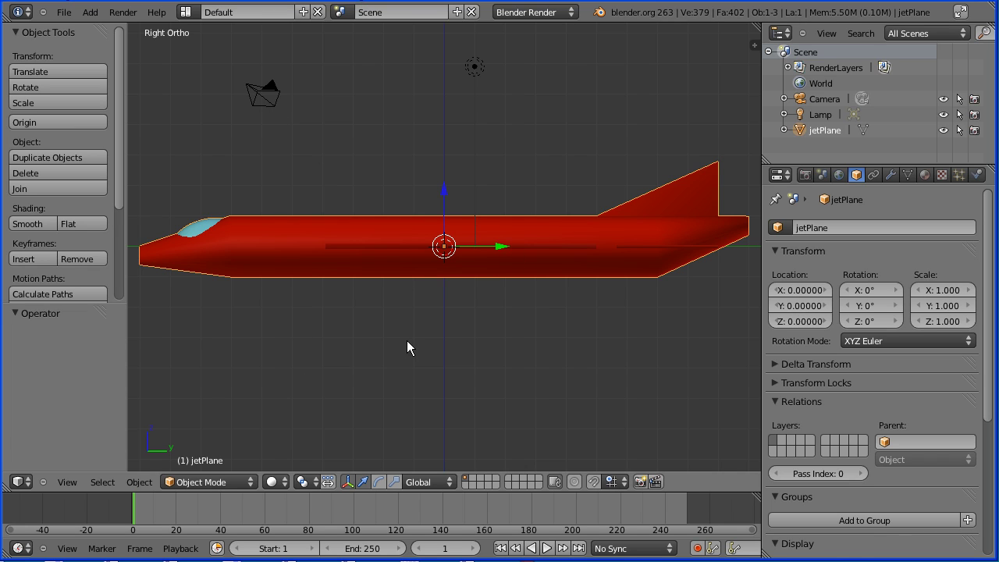
Scale the jet plane down by a factor of 0.5 three times in a row.
text(s)
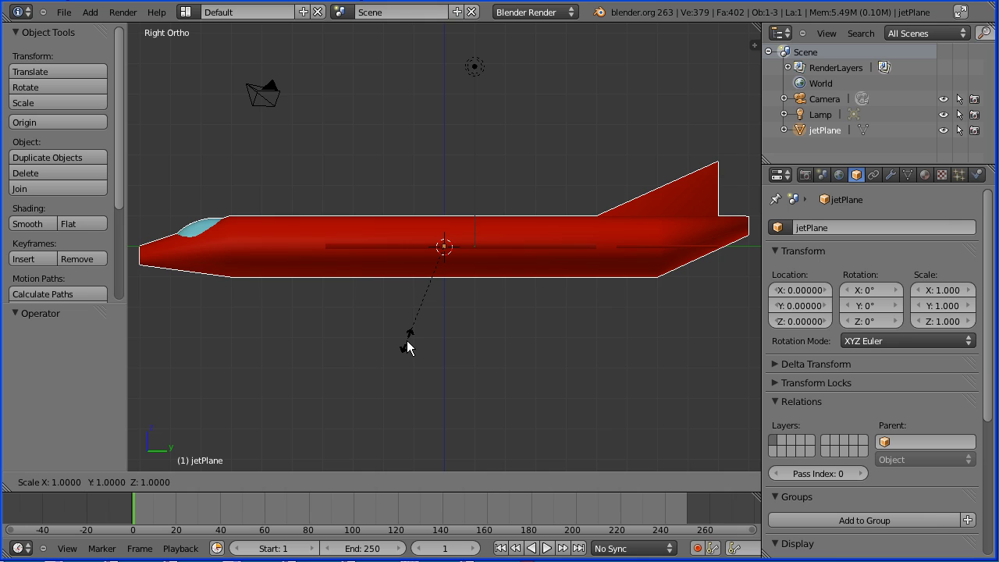
text(0.5)
key(Return)
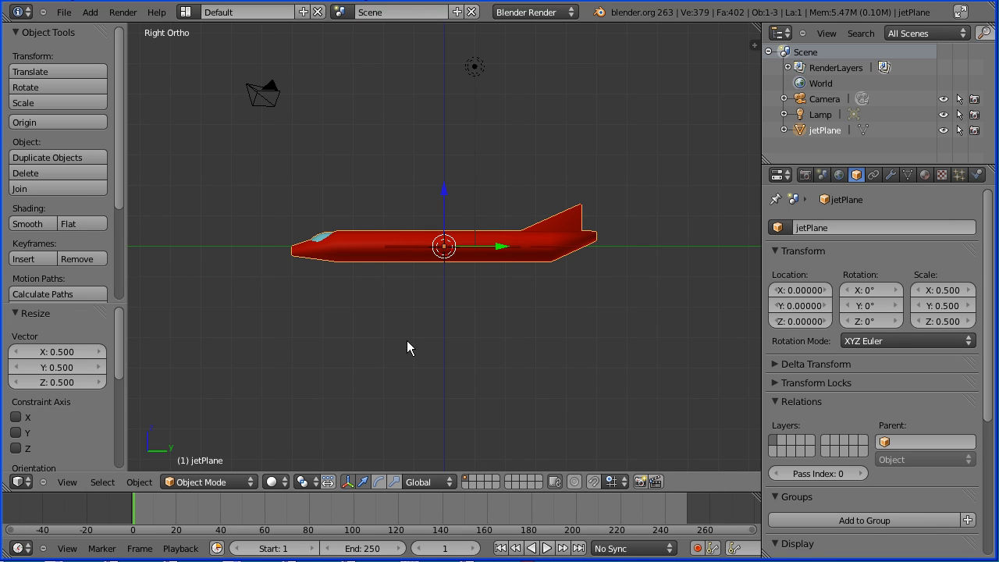
text(s)
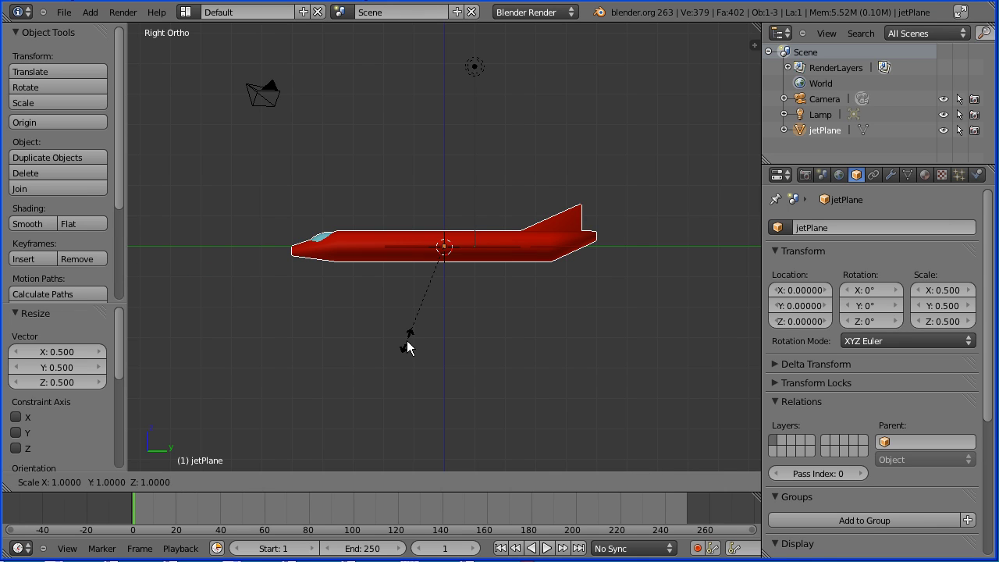
text(0.5)
key(Return)
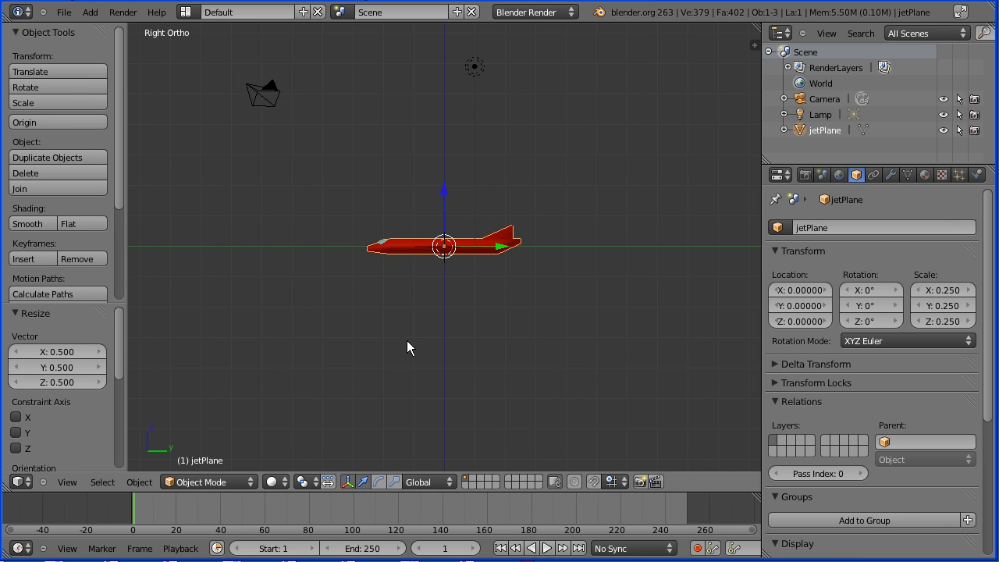
text(s0.5)
key(Return)
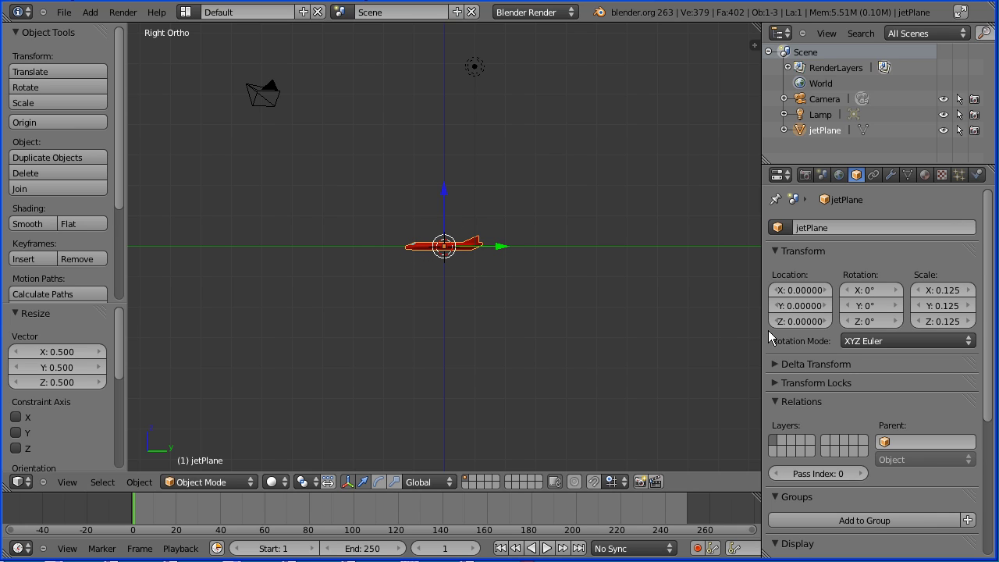
Set the jet plane's Z rotation to 180° to reverse its heading.
click(872, 321)
text(180)
key(Return)
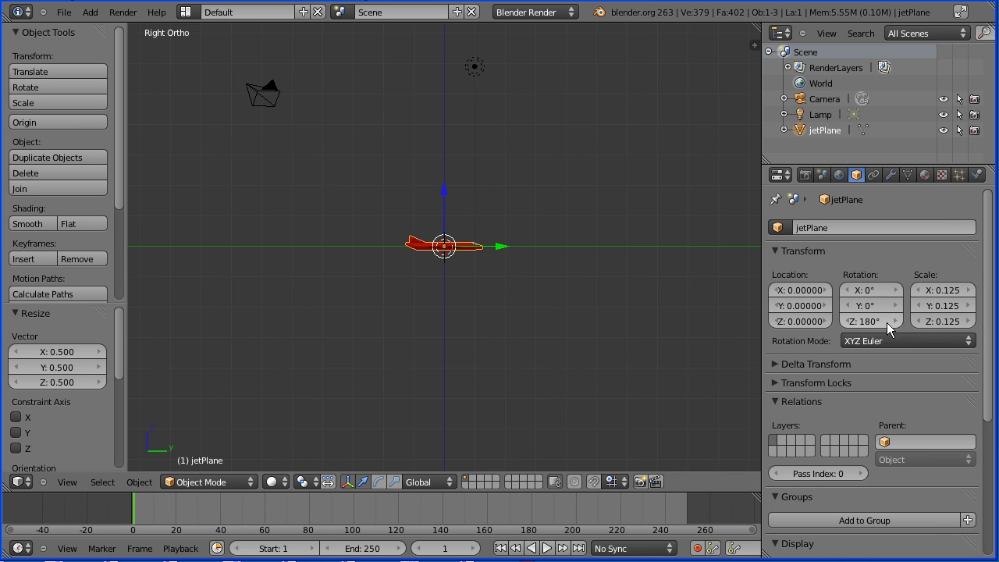
Apply the jet plane's rotation and scale, and save the file.
click(140, 482)
mouse_move(166, 368)
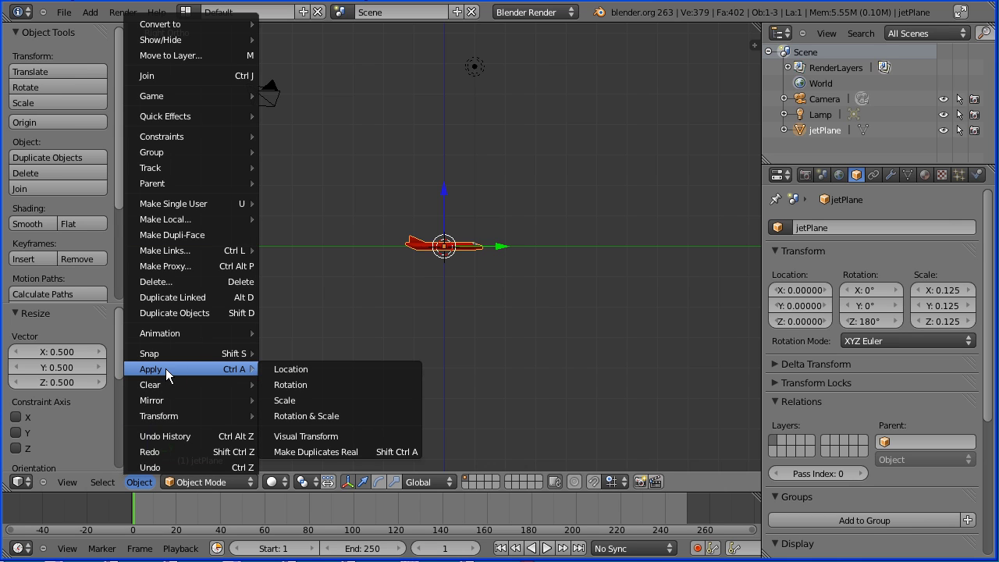
click(403, 416)
key(ctrl+s)
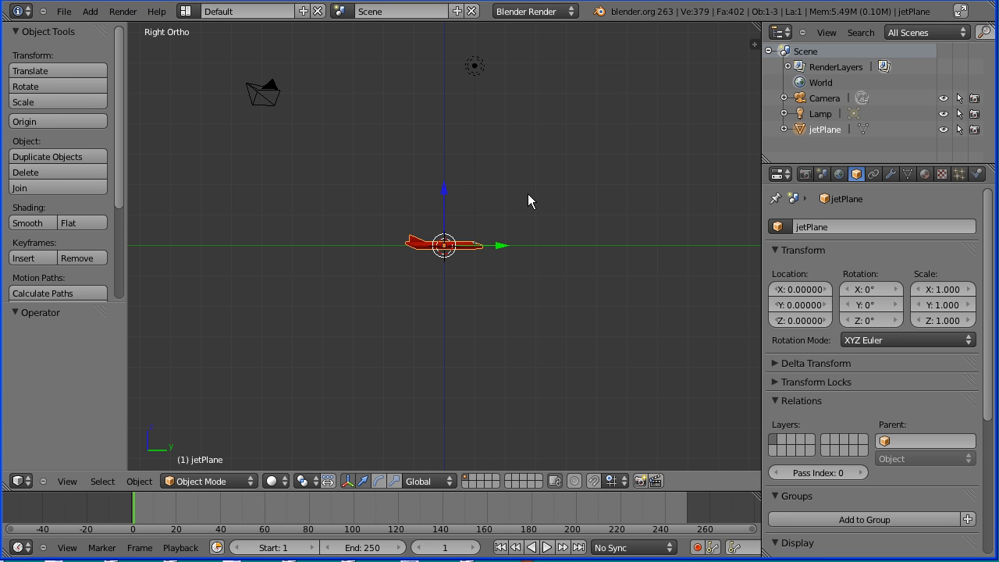
Raise the jet plane about 0.26 units along Z and insert a LocRot keyframe at frame 1.
shift+middle_drag(557, 171, 326, 359)
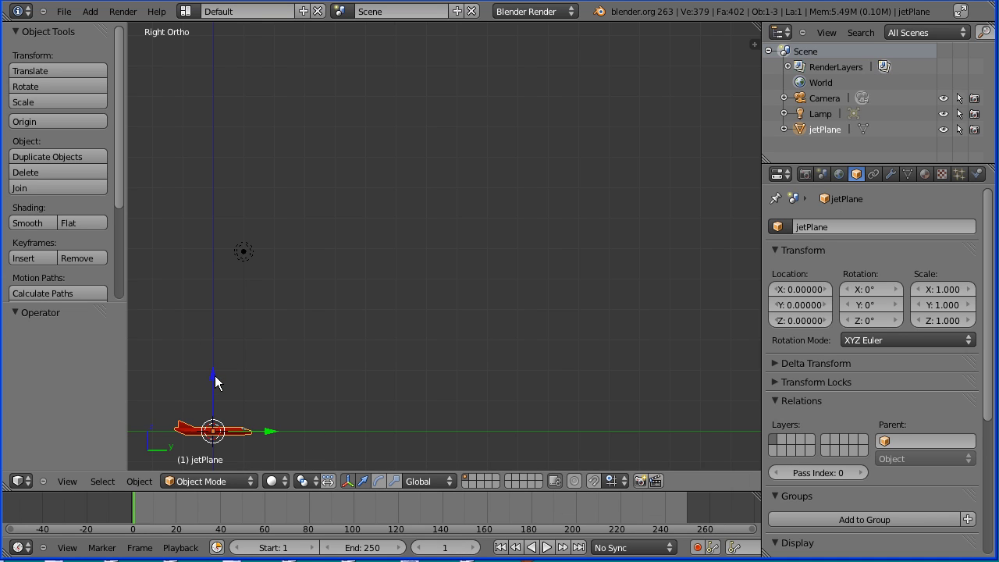
drag(212, 375, 214, 367)
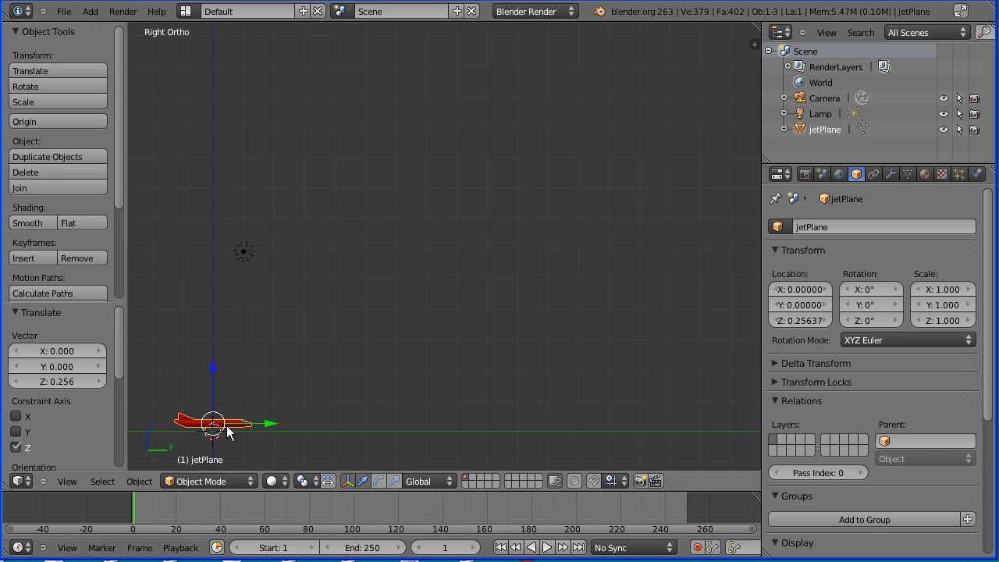
click(47, 261)
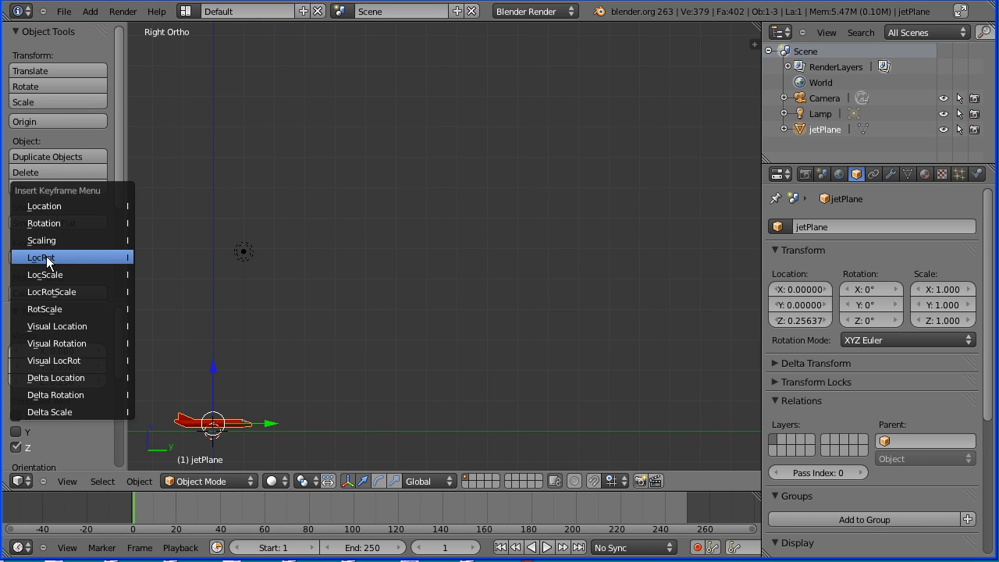
click(91, 258)
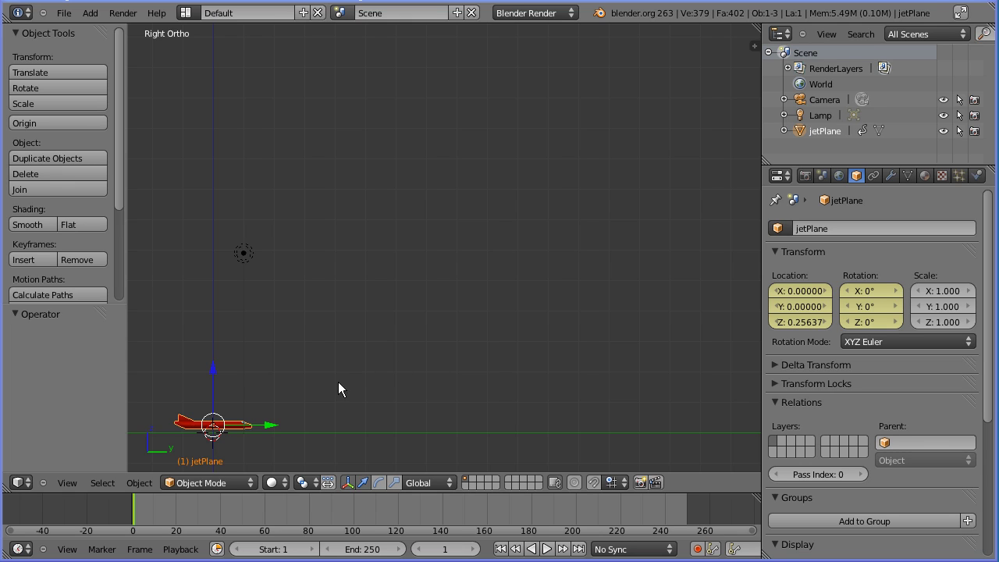
At frame 25, move the jet plane to about Y 8.0 and Z 0.49, with its nose pitched up about 12.8°.
click(448, 551)
text(25)
key(Return)
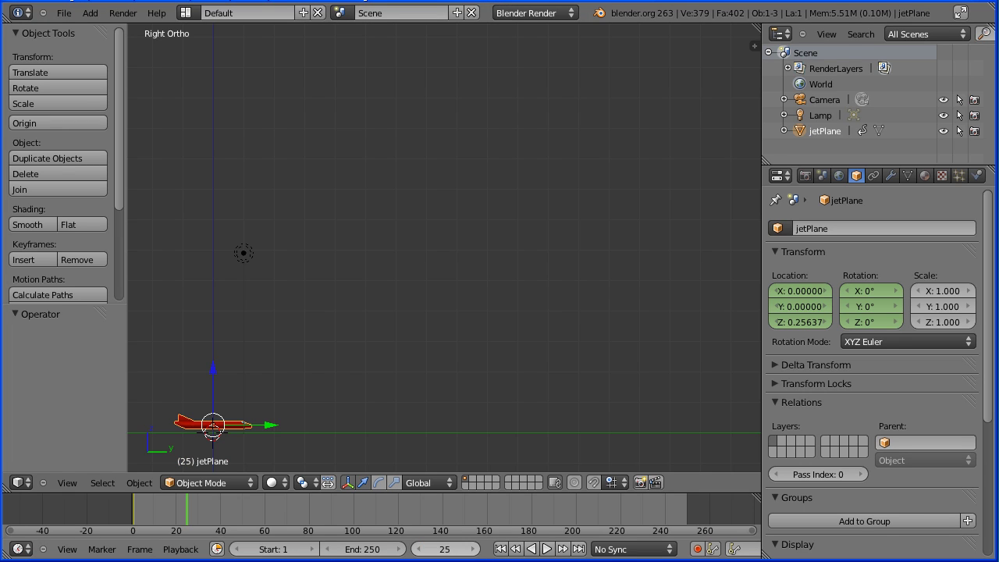
drag(271, 426, 515, 436)
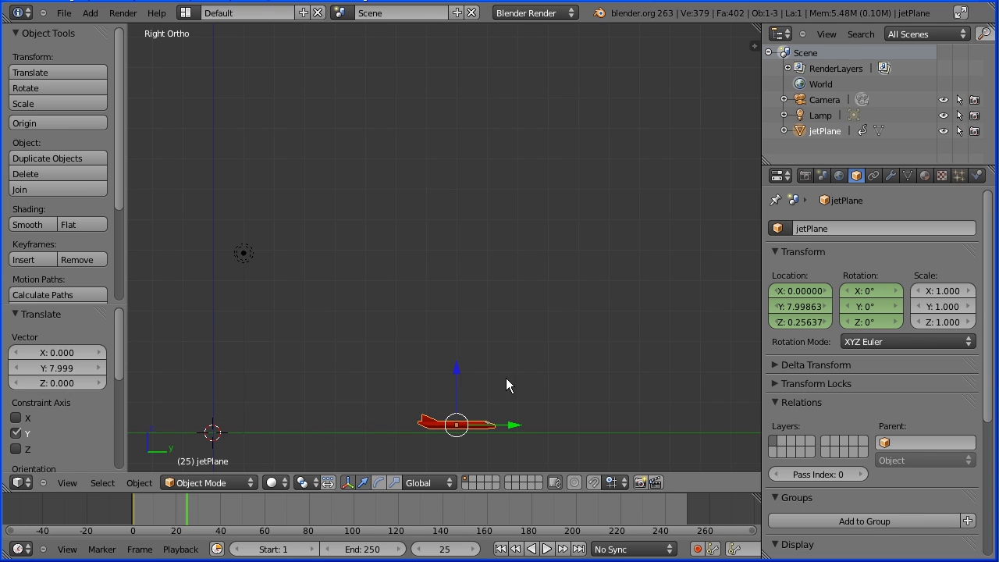
key(r)
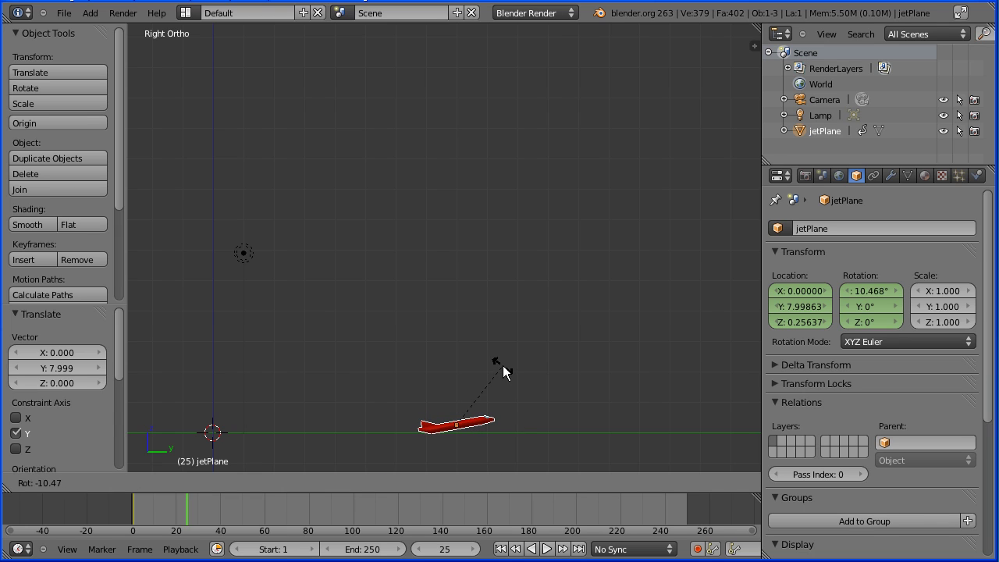
click(501, 362)
drag(458, 372, 456, 368)
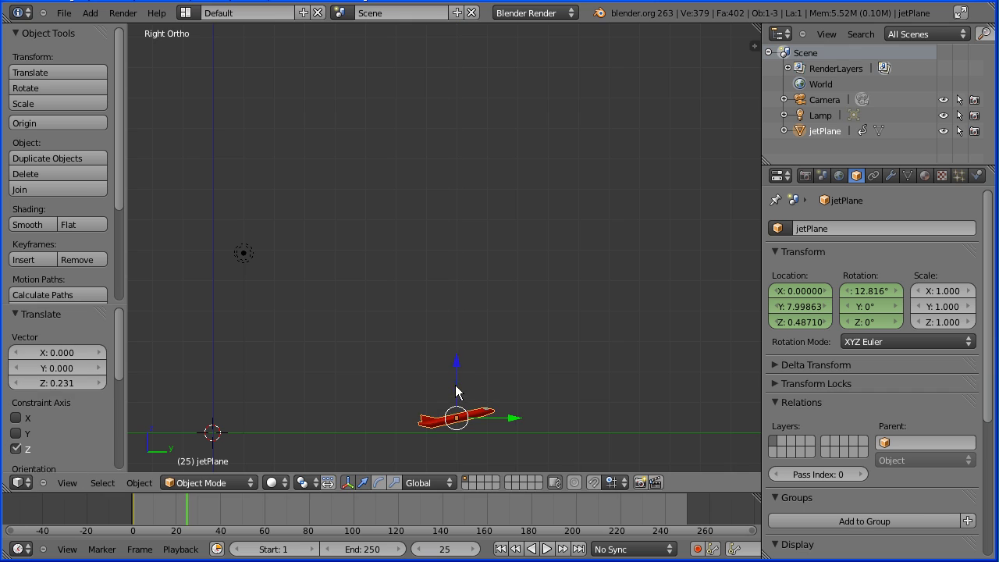
Insert a LocRot keyframe for the jet plane at frame 25 and set the animation's end frame to 50.
click(32, 260)
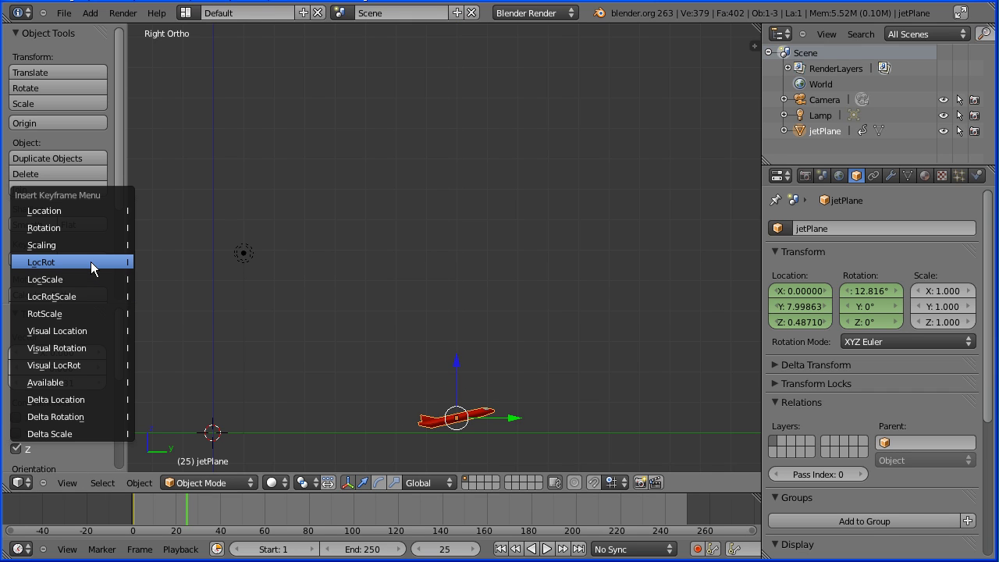
click(90, 262)
click(365, 549)
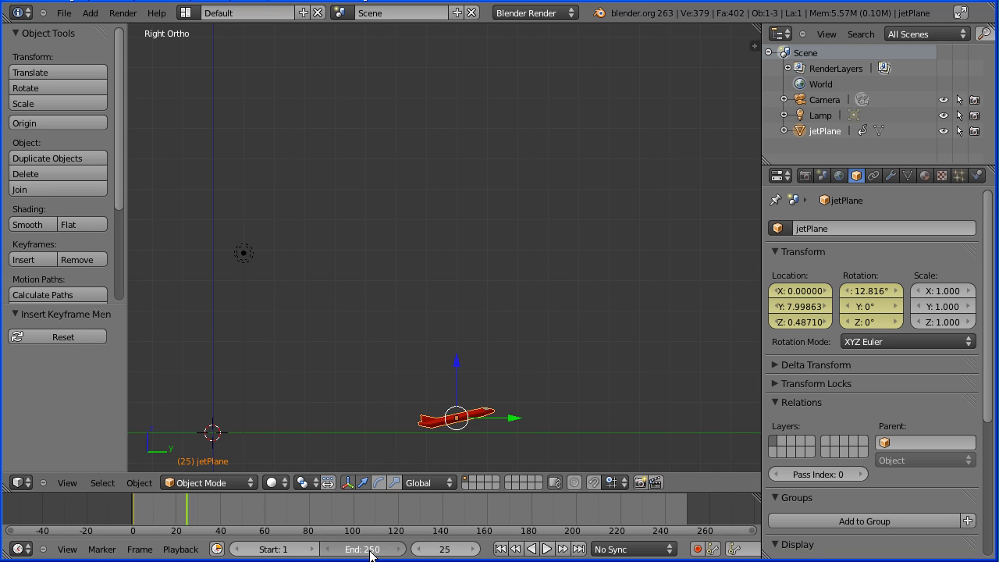
text(50)
key(Return)
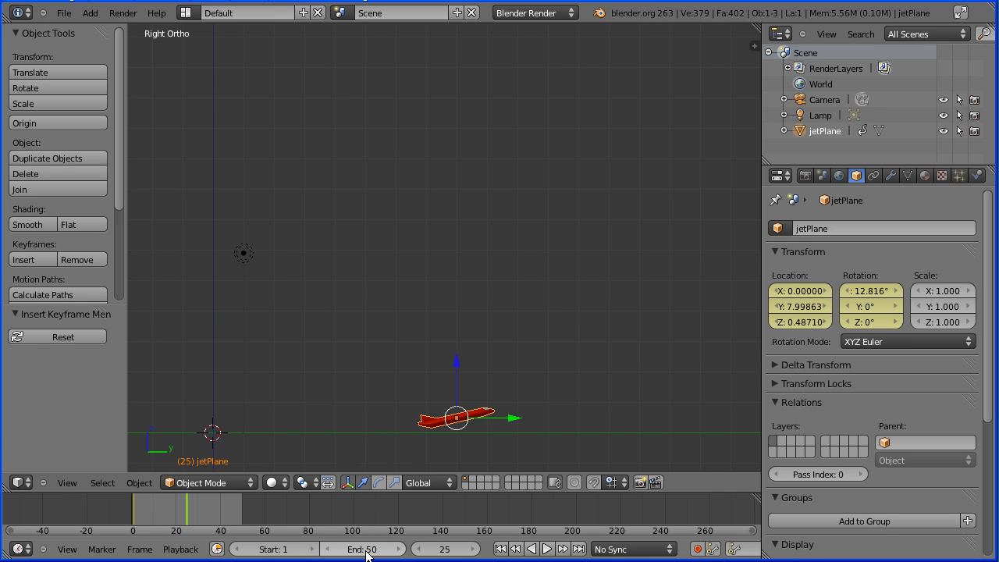
Play the takeoff animation from the first frame, and return to frame 1.
click(501, 550)
click(546, 550)
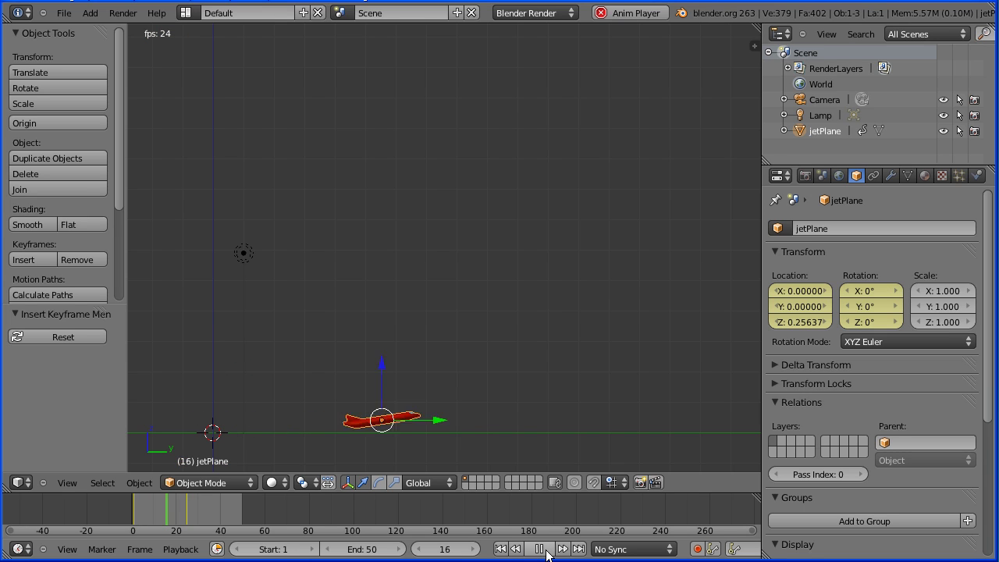
click(501, 549)
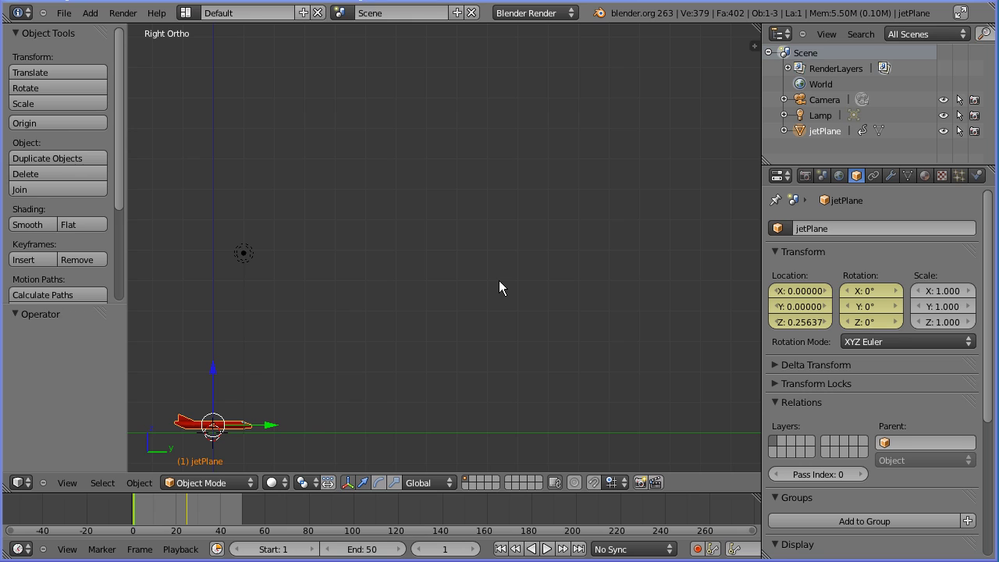
Insert a LocRot keyframe at frame 50 with the jet plane moved to about Y 16.05, Z 5.18 and its nose pitched up about 37°.
click(579, 549)
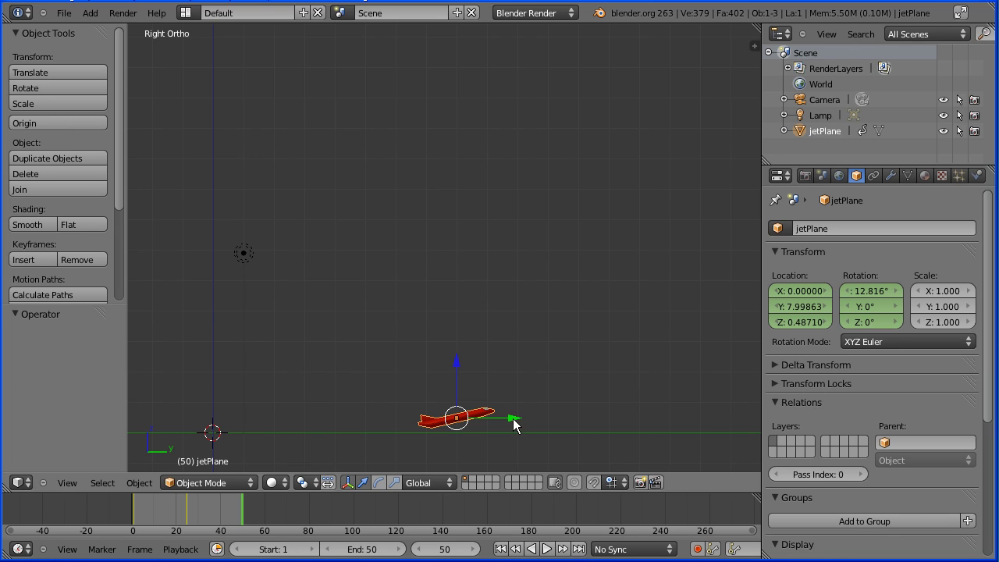
drag(513, 418, 758, 421)
drag(698, 360, 697, 220)
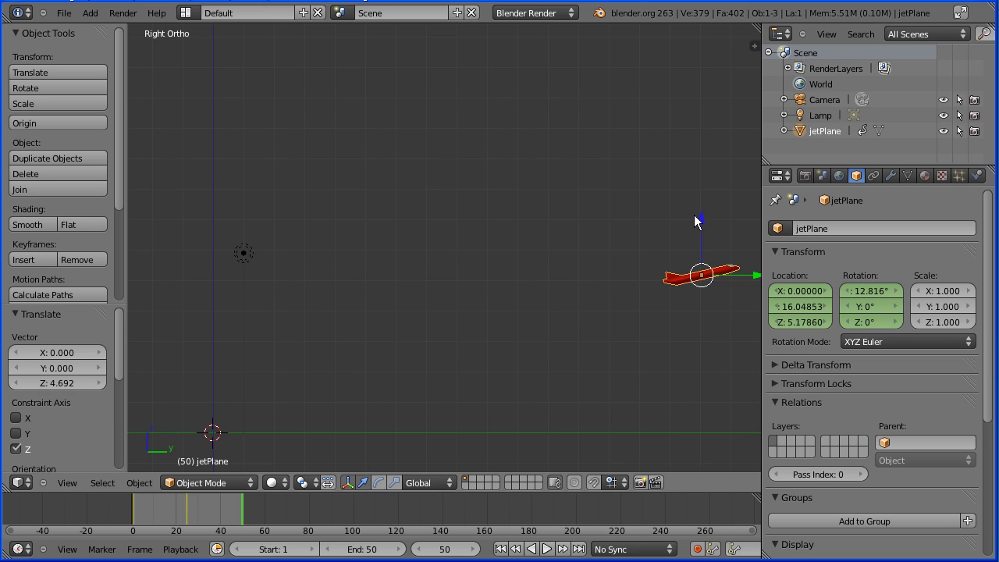
key(r)
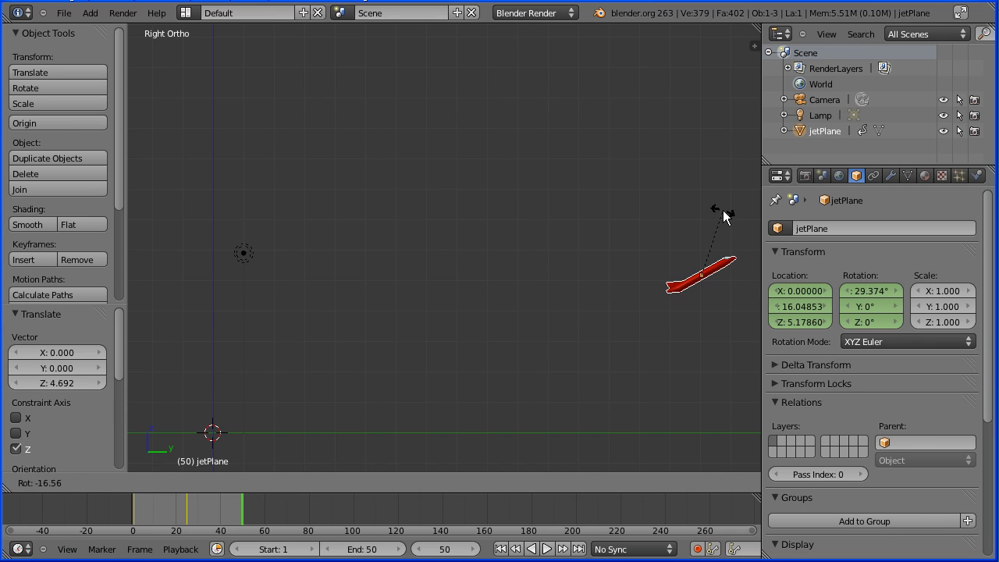
click(715, 212)
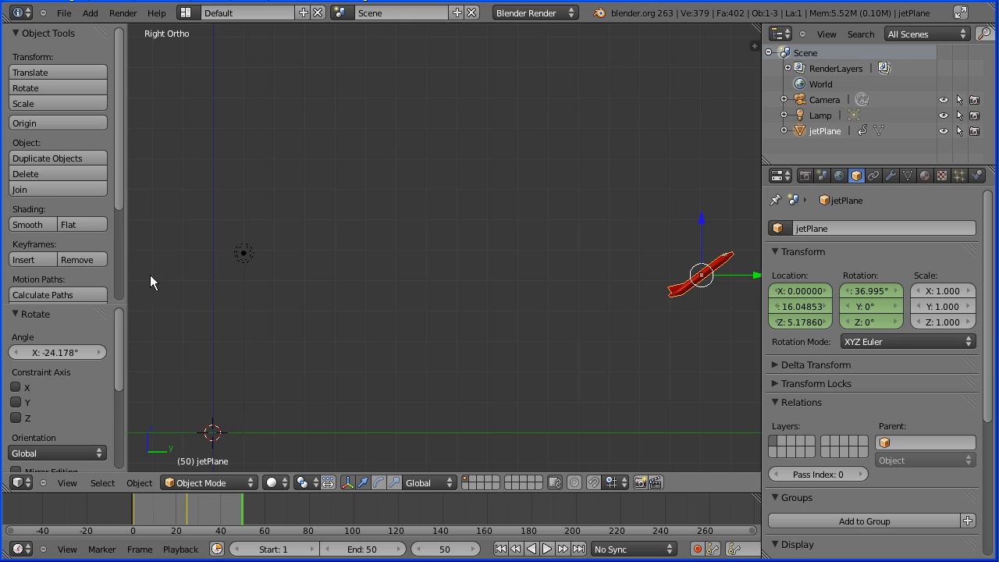
click(38, 264)
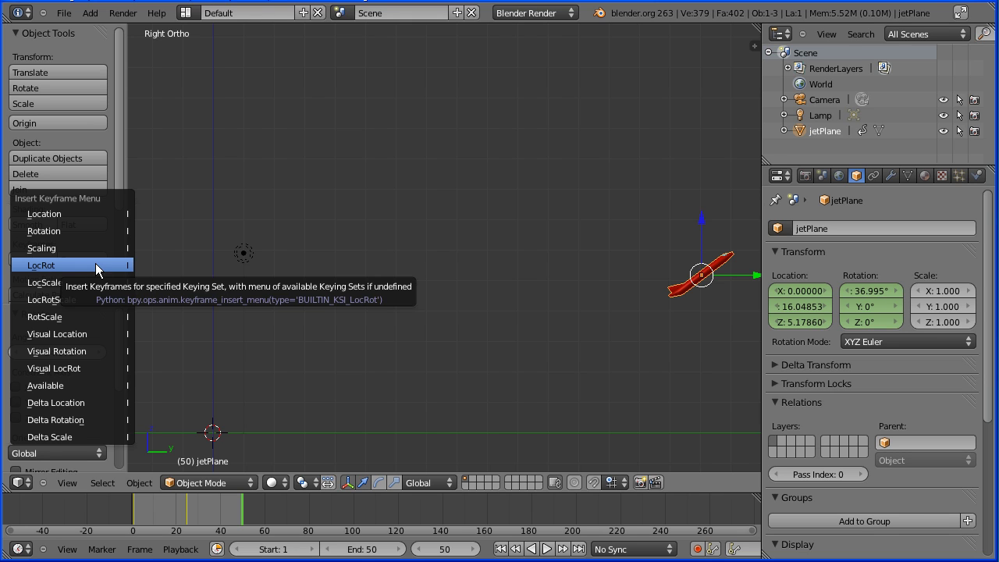
click(97, 266)
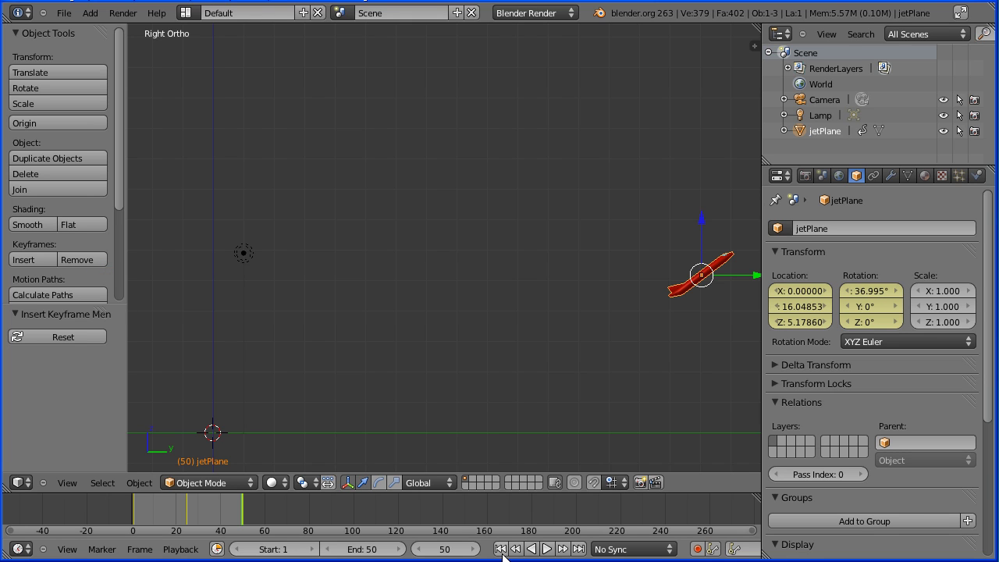
Play the takeoff animation from the first frame to review the climb, and return to frame 1.
click(502, 549)
click(546, 549)
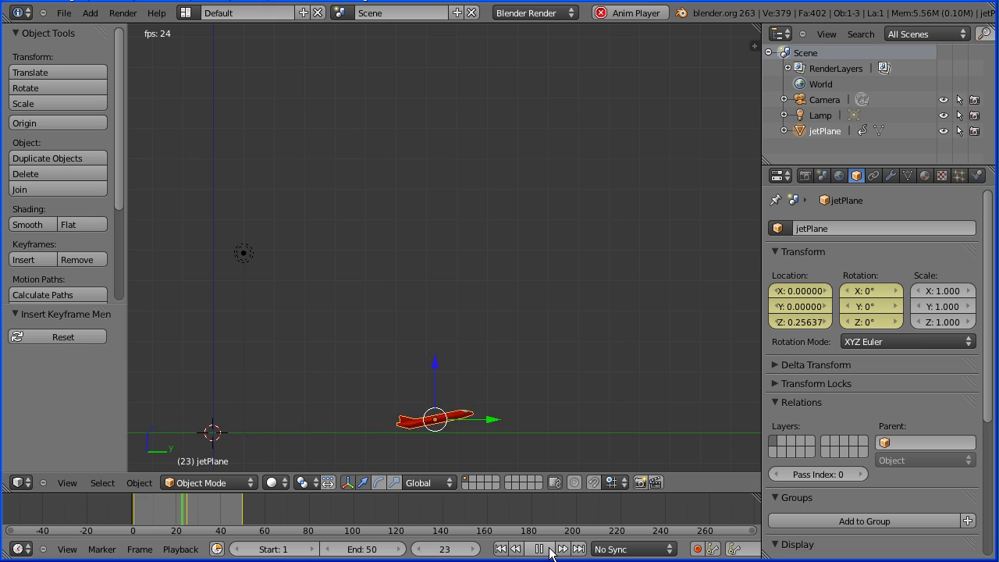
key(KP_3)
click(538, 548)
click(502, 549)
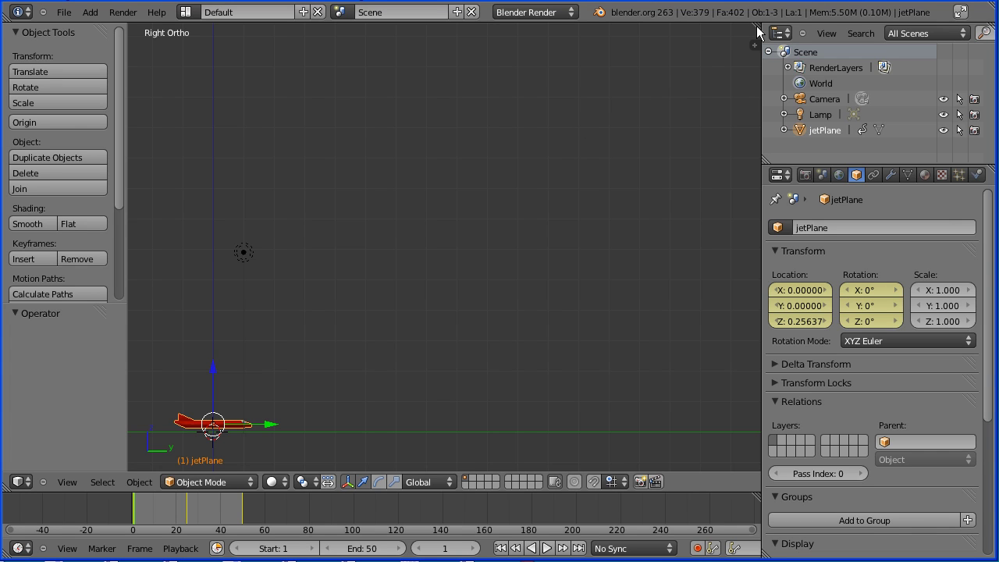
Split the 3D view into upper and lower areas and make the upper one a Graph Editor showing all the jet plane's curves.
drag(754, 44, 755, 330)
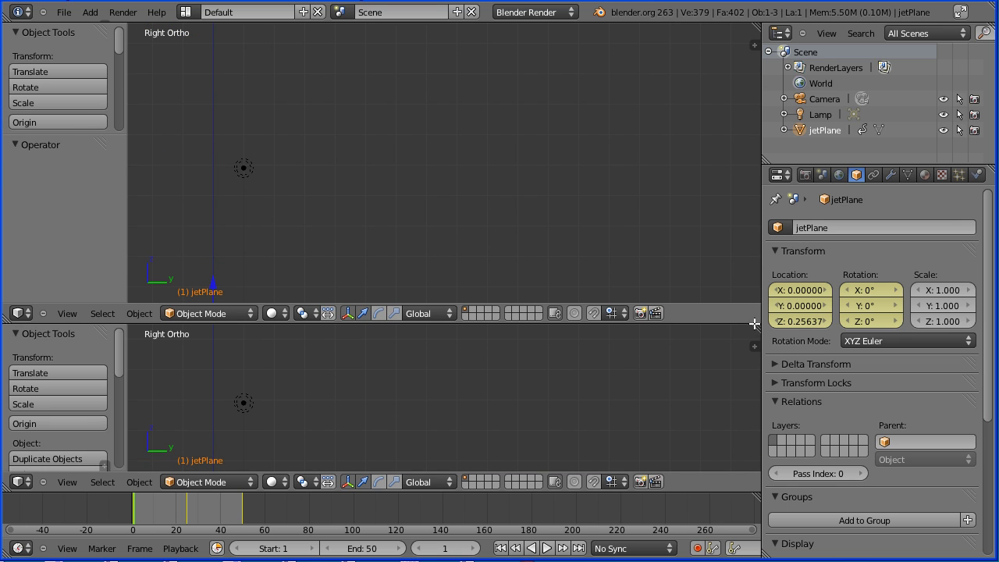
click(19, 313)
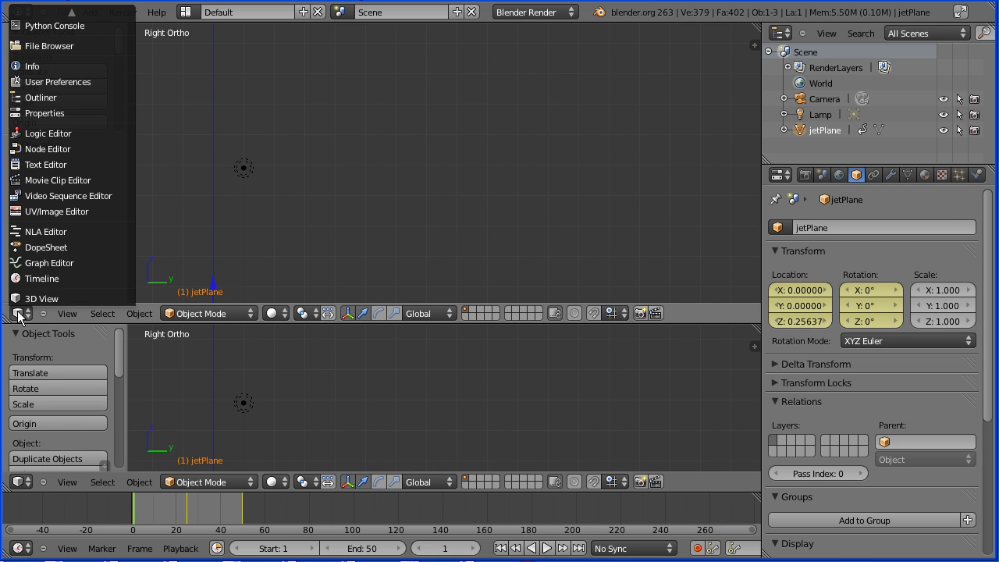
click(100, 264)
click(68, 314)
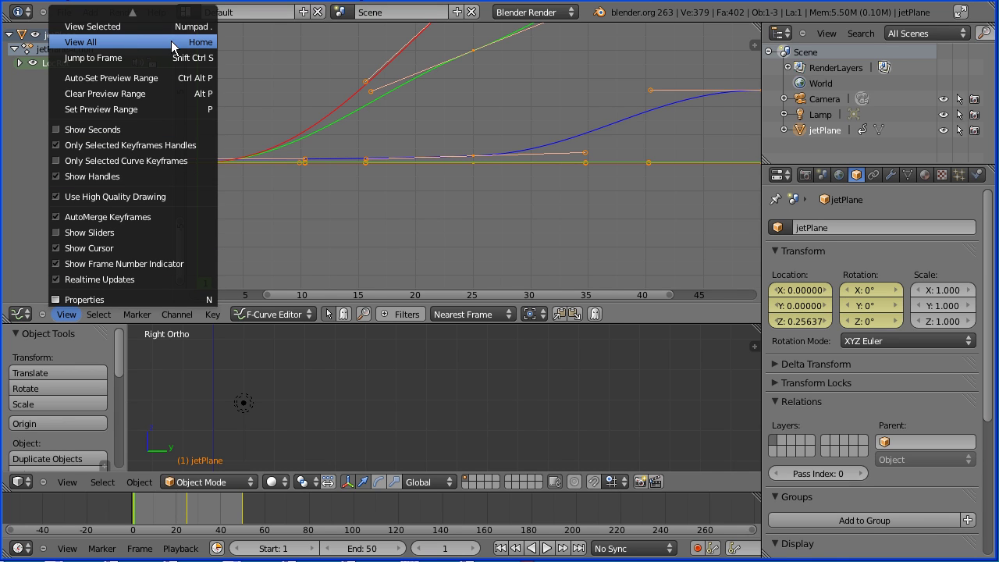
click(126, 45)
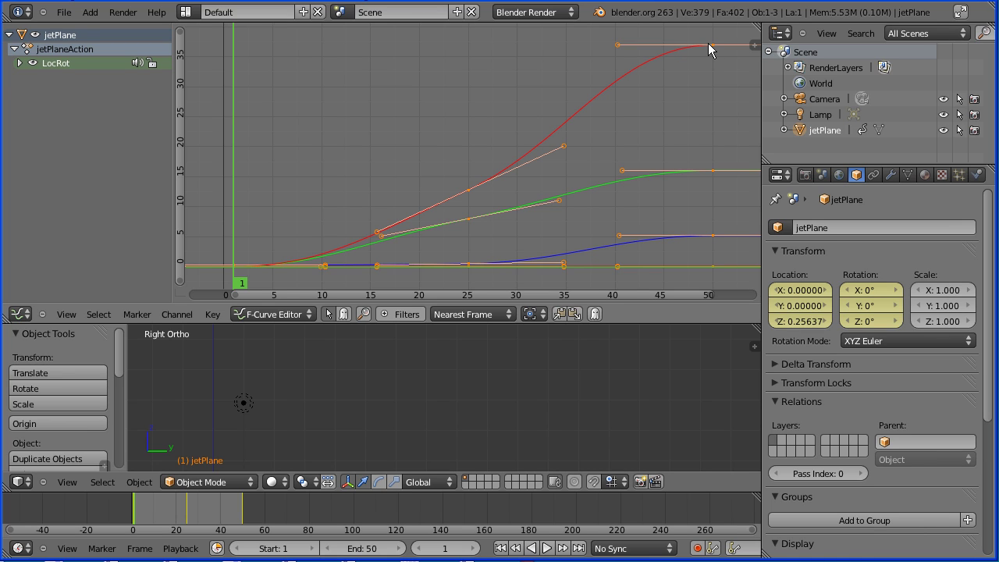
Move the incoming handle of the red X rotation curve's frame 50 keyframe down about 8.2 and forward about 1.9 frames.
right_click(617, 44)
key(g)
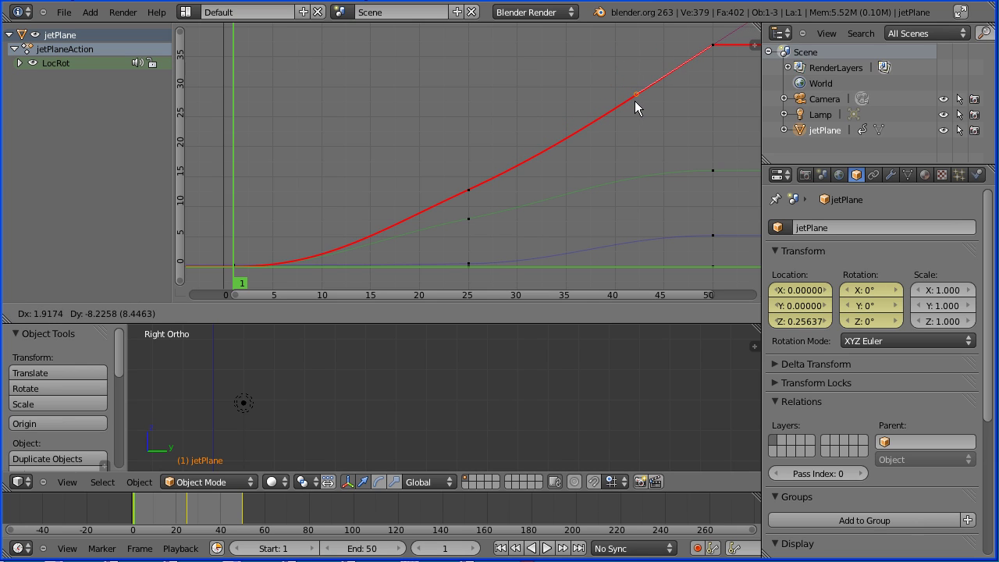
click(635, 102)
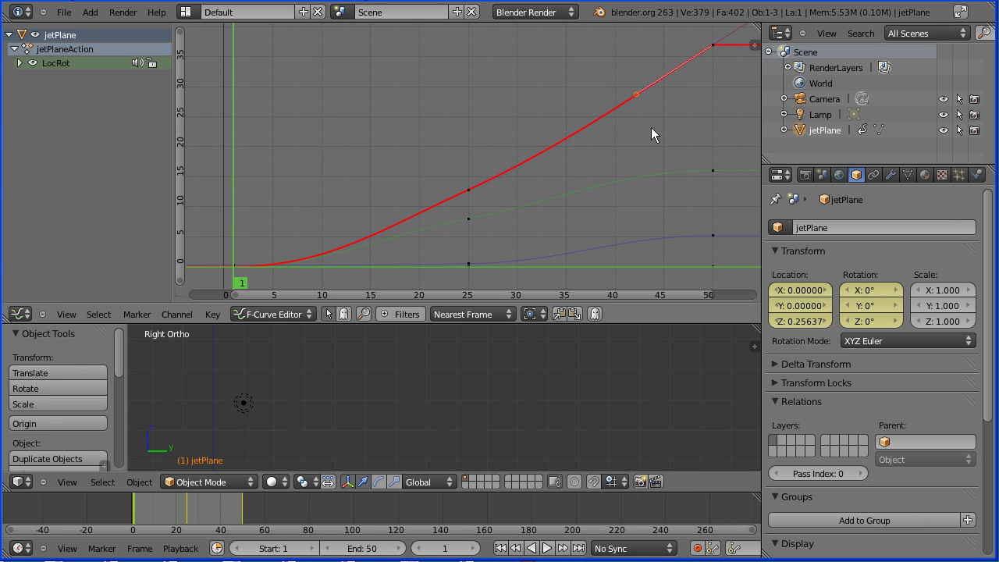
Lower the incoming handle of the green Y location curve's frame 50 keyframe by about 3, straightening the curve's end.
right_click(713, 171)
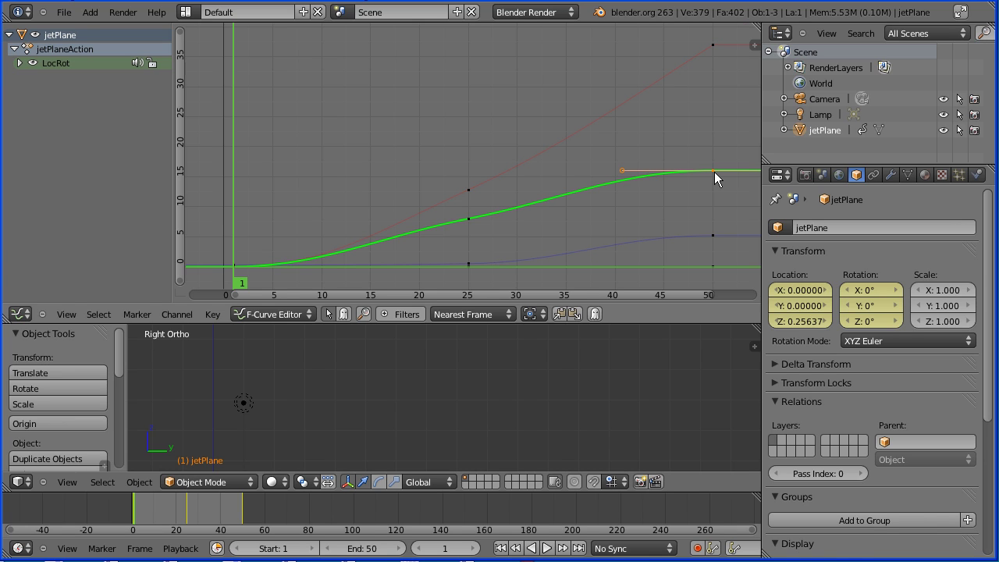
right_click(623, 171)
key(g)
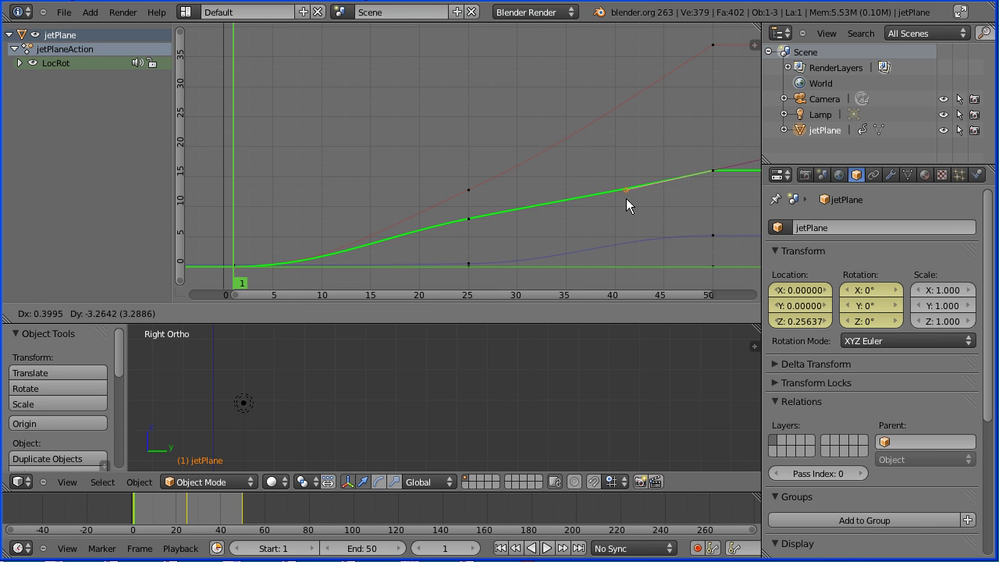
click(622, 204)
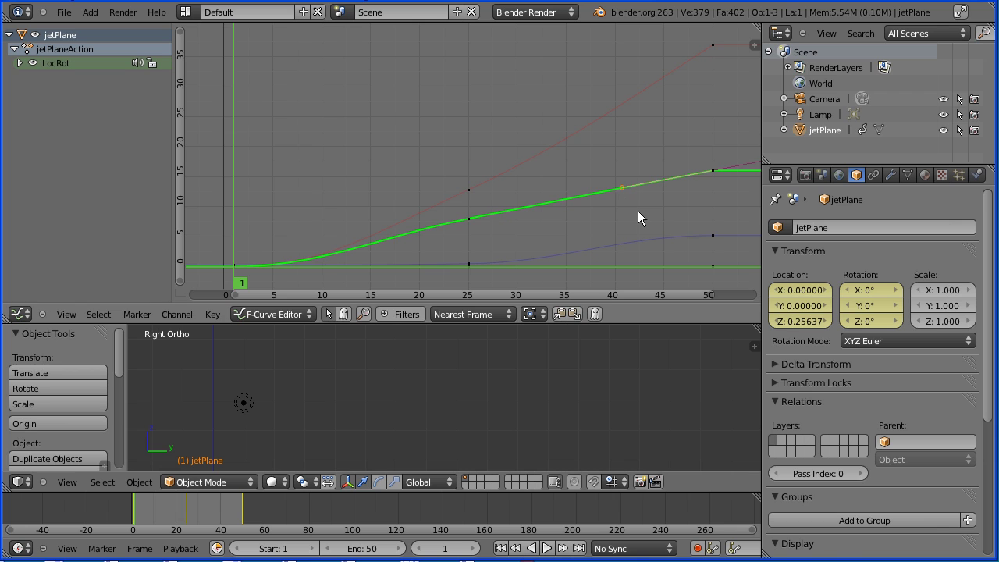
Lower the incoming handle of the blue Z location curve's frame 50 keyframe by about 2.5.
right_click(713, 235)
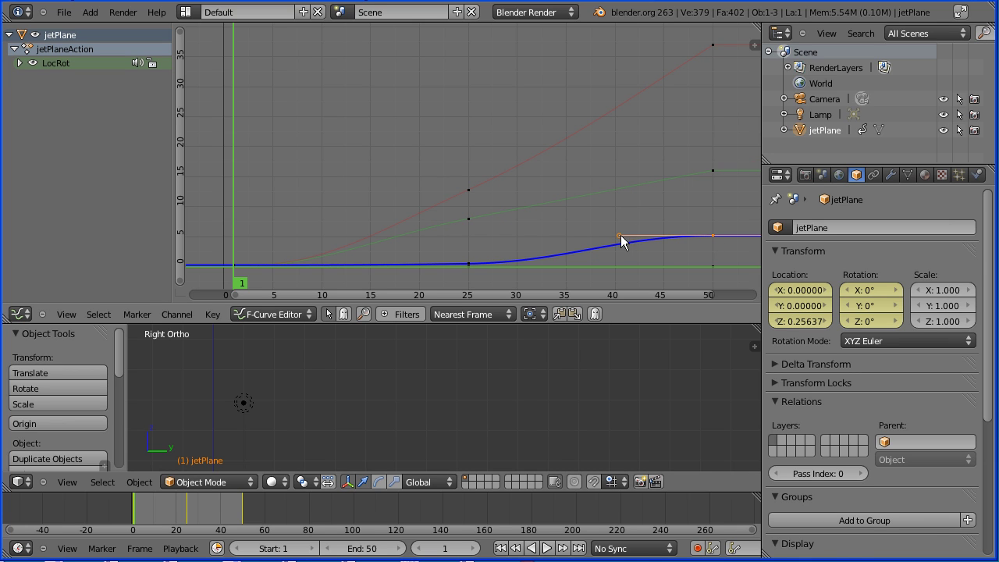
key(g)
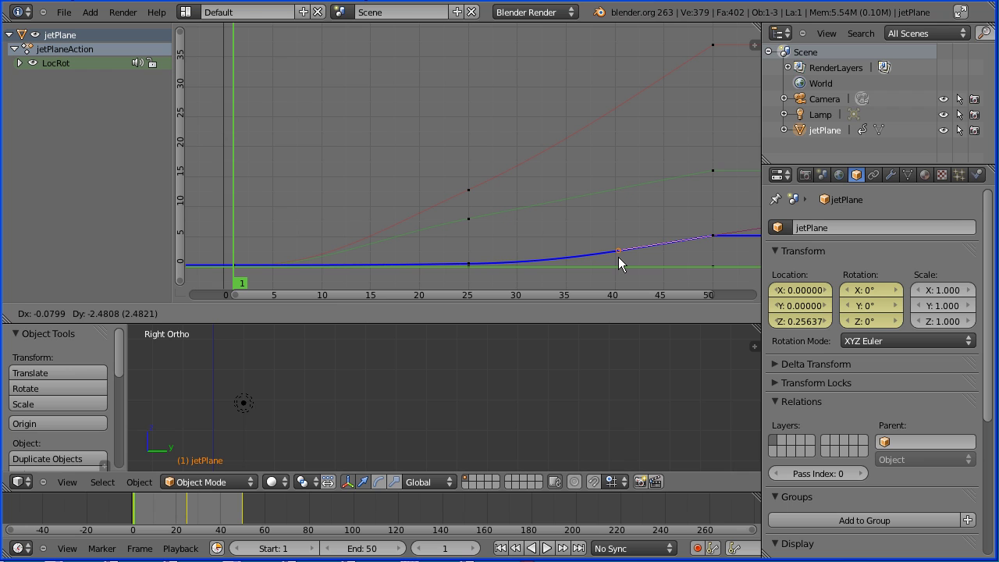
click(618, 263)
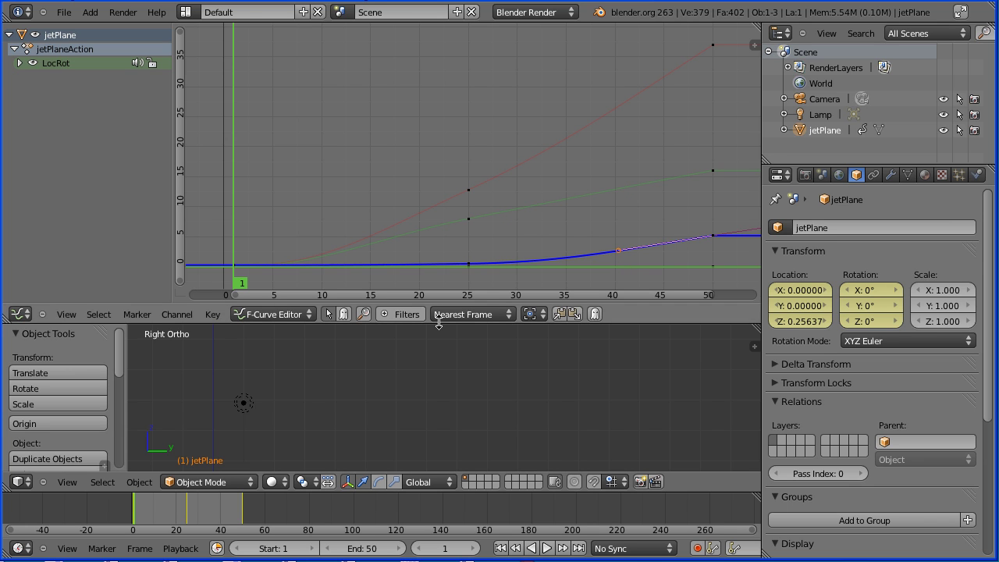
Enlarge the 3D view over the Graph Editor, play the animation with the adjusted curves, and return to frame 1.
drag(439, 325, 453, 81)
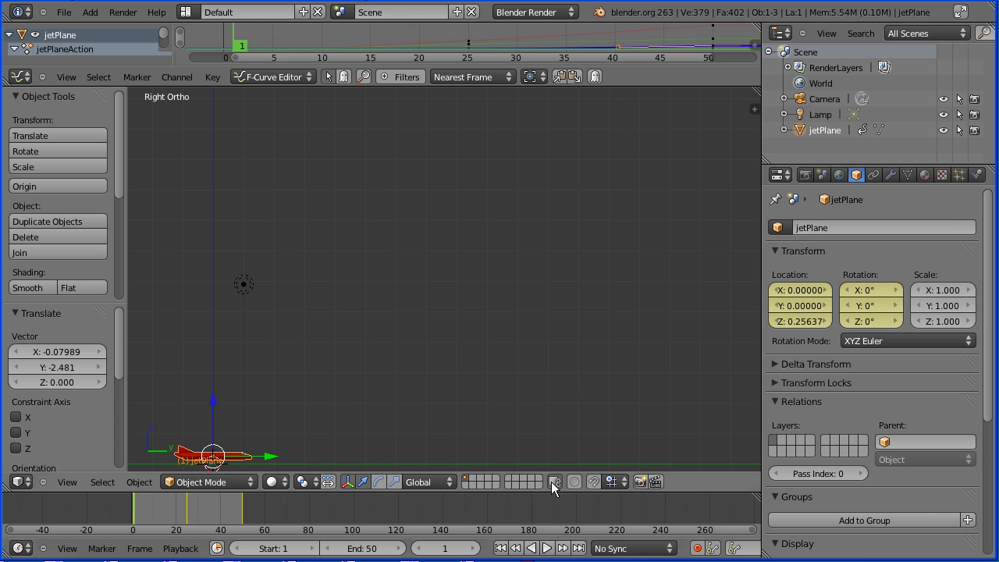
click(547, 548)
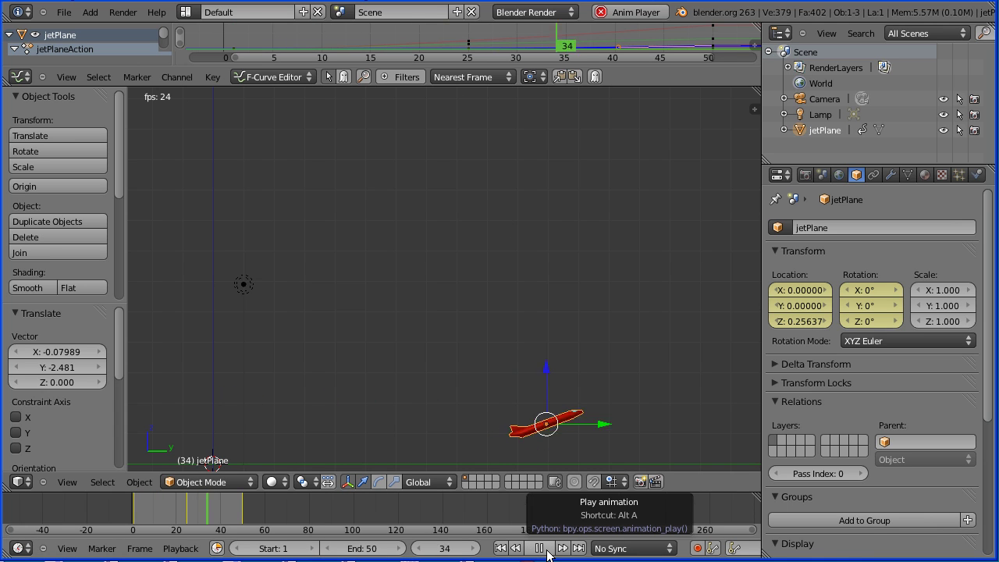
click(532, 548)
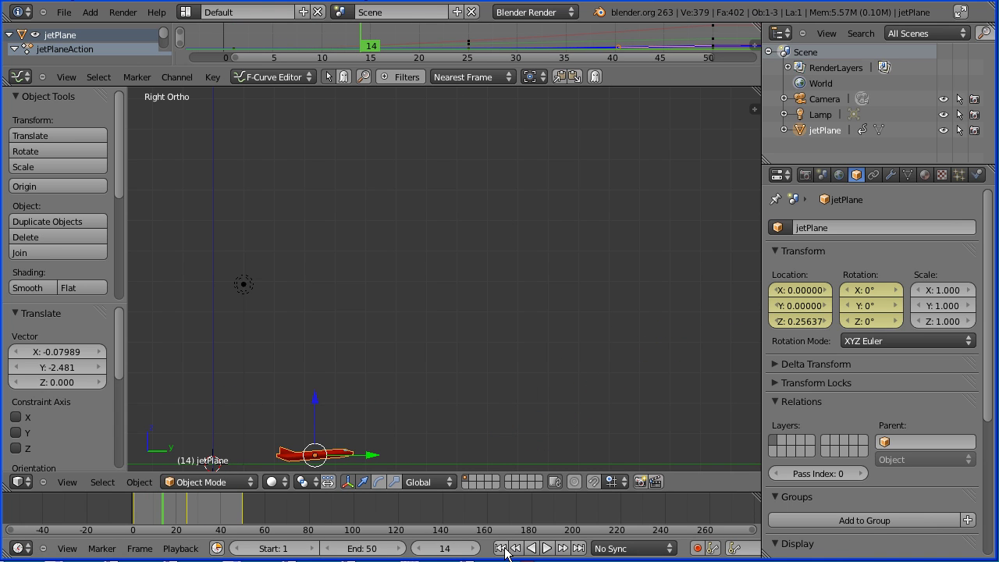
click(500, 548)
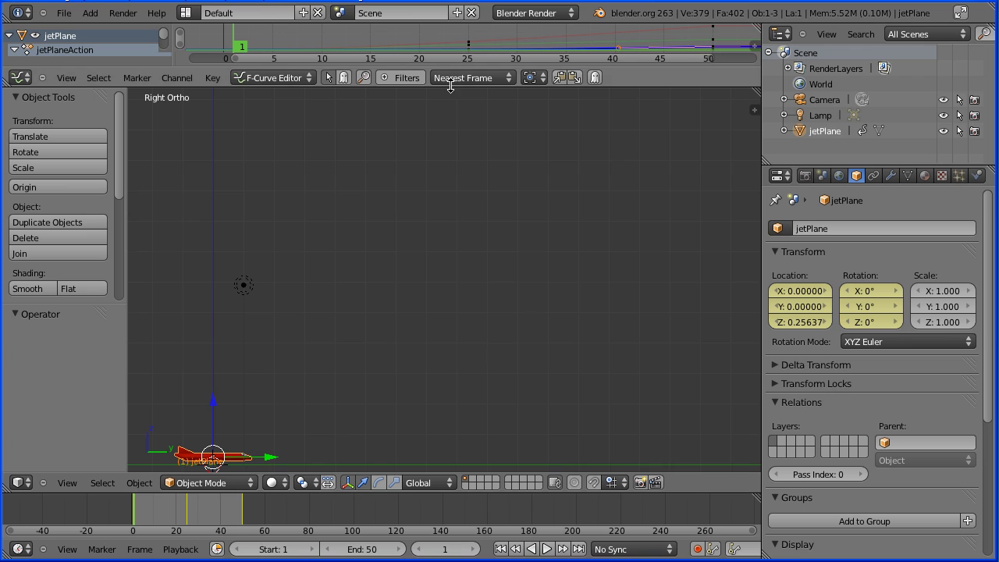
Enlarge the Graph Editor and delete the green Y location curve's keyframe at frame 25.
drag(451, 86, 449, 337)
click(468, 229)
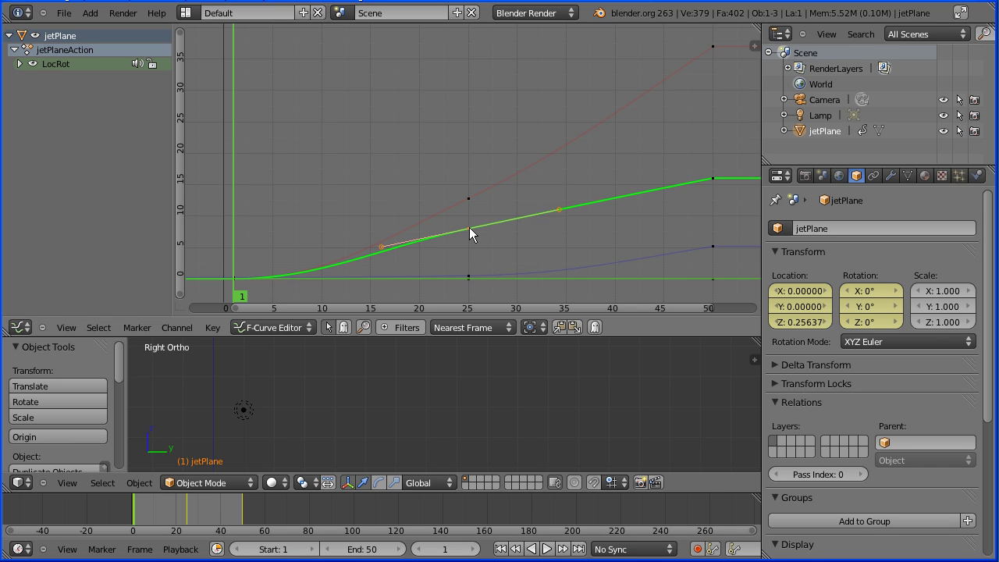
key(x)
click(469, 227)
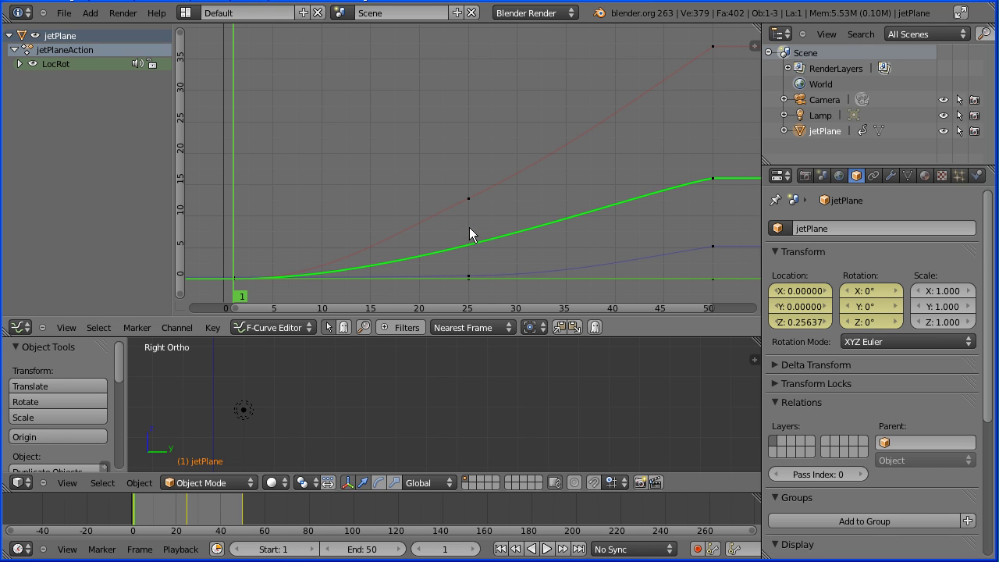
Enlarge the 3D view, play the animation without the frame 25 Y location keyframe, and return to frame 1.
drag(447, 336, 447, 92)
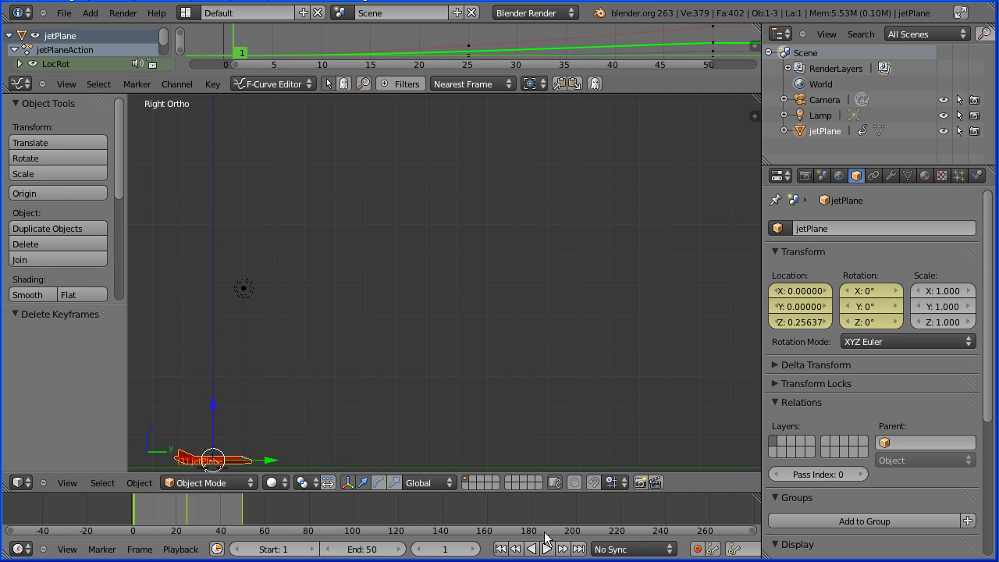
click(546, 549)
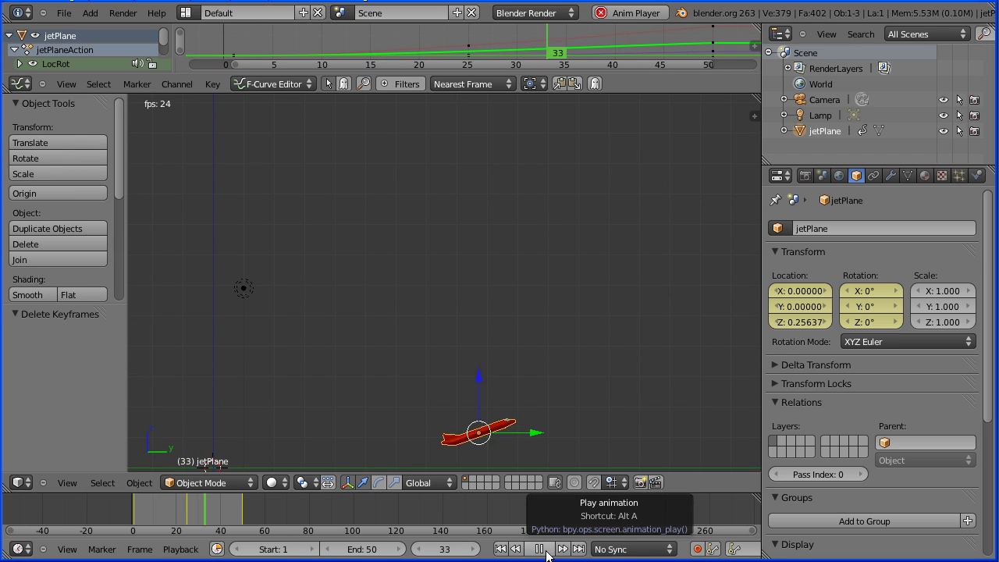
click(540, 549)
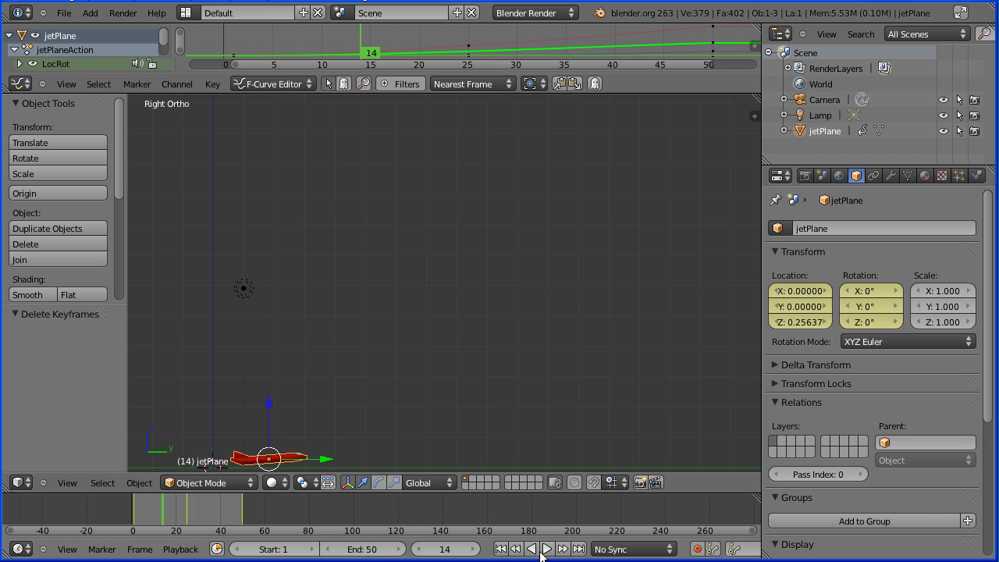
click(500, 548)
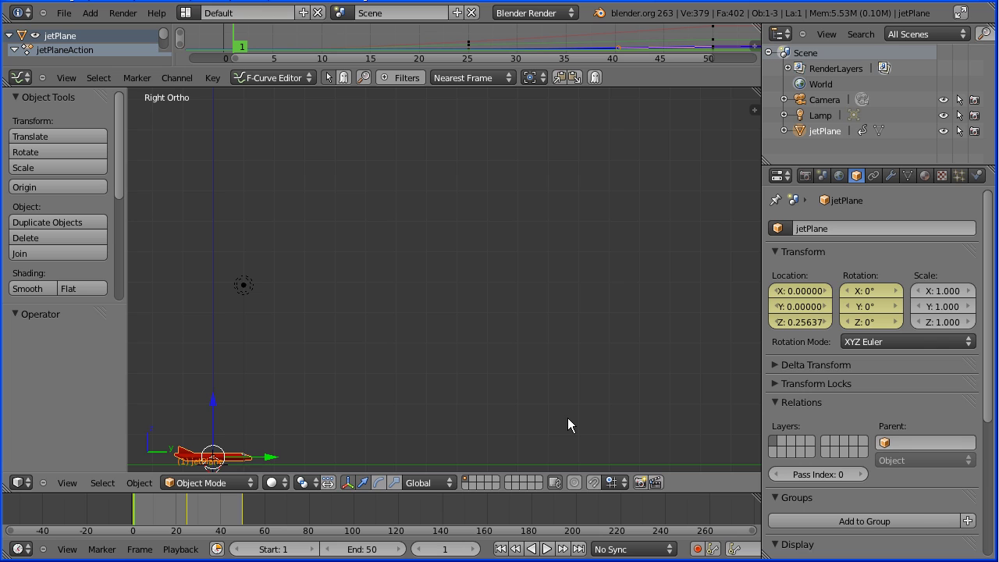
Play the takeoff animation once more from frame 1 and stop it at frame 40.
click(547, 550)
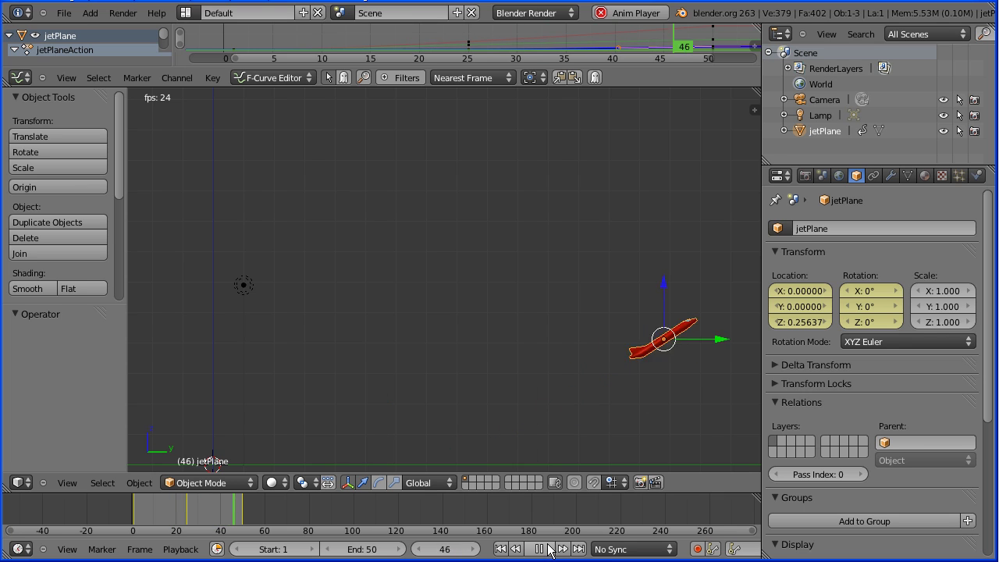
click(539, 549)
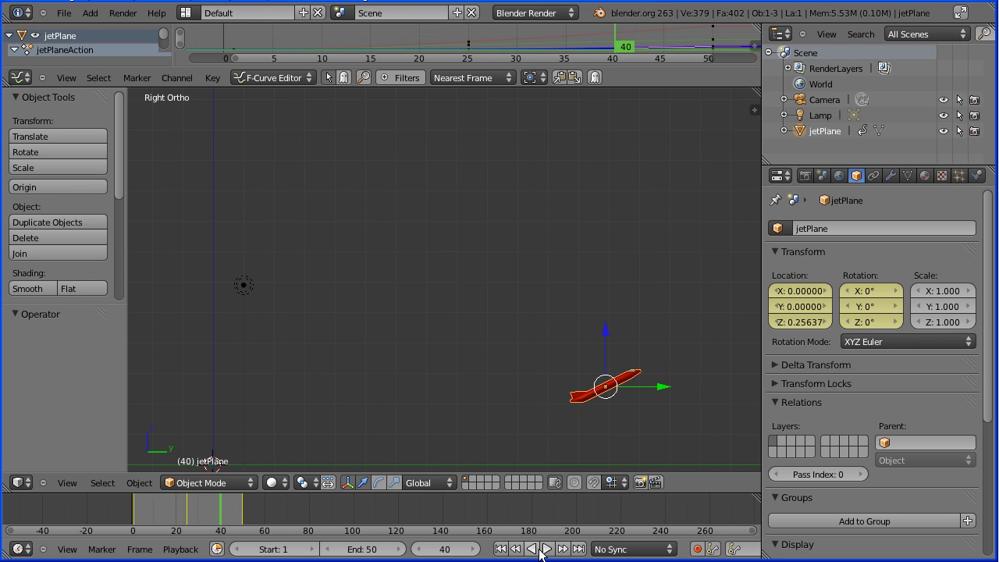